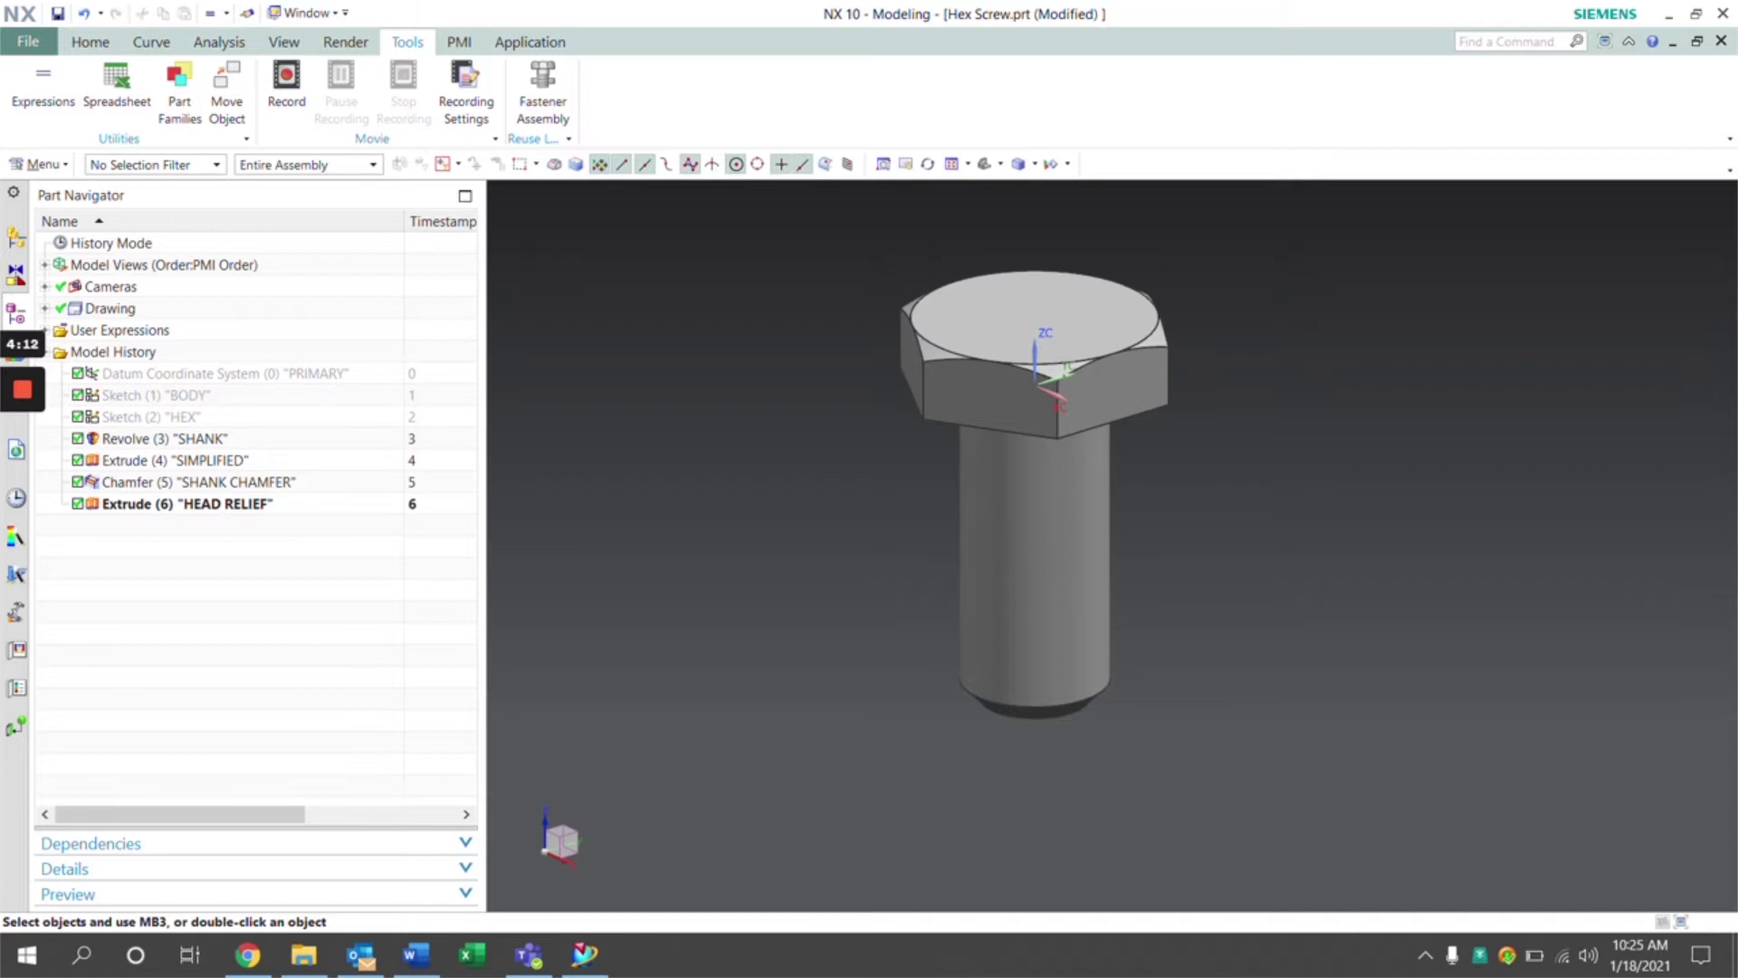
# Bring up the context menu for Sketch (1) "BODY" in the Part Navigator.
pyautogui.rightClick(185, 396)
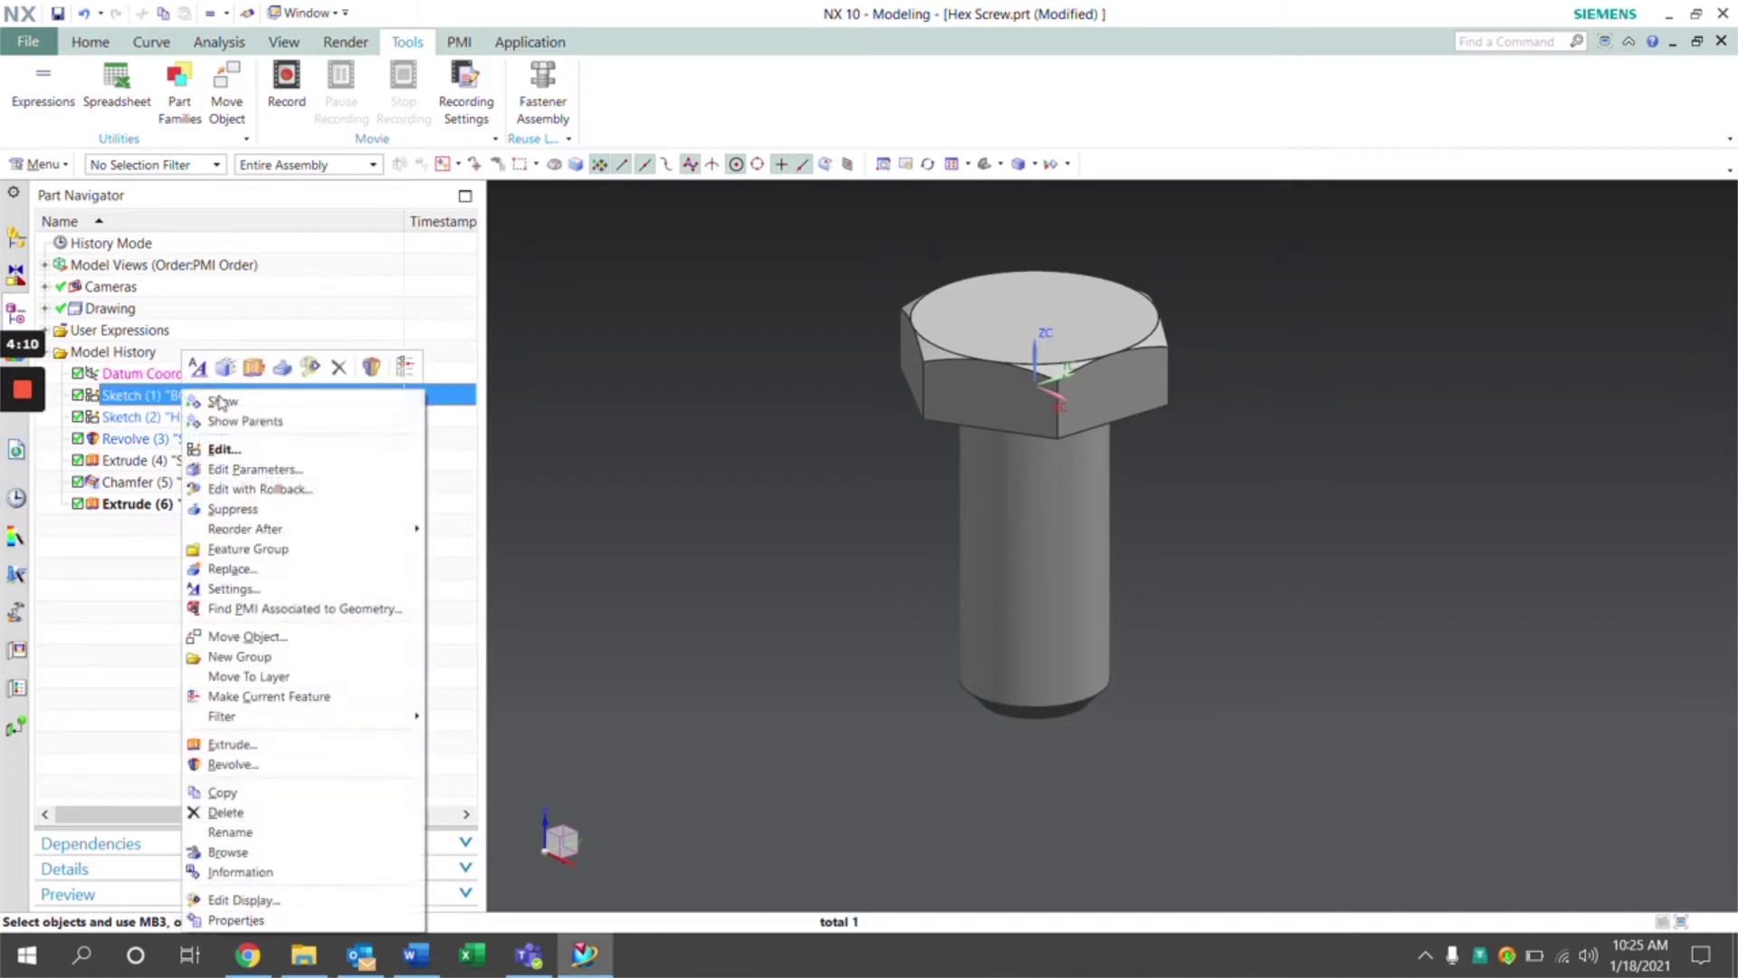
# Review the BODY sketch's dimensions with later features rolled back, then return to the model.
pyautogui.click(262, 490)
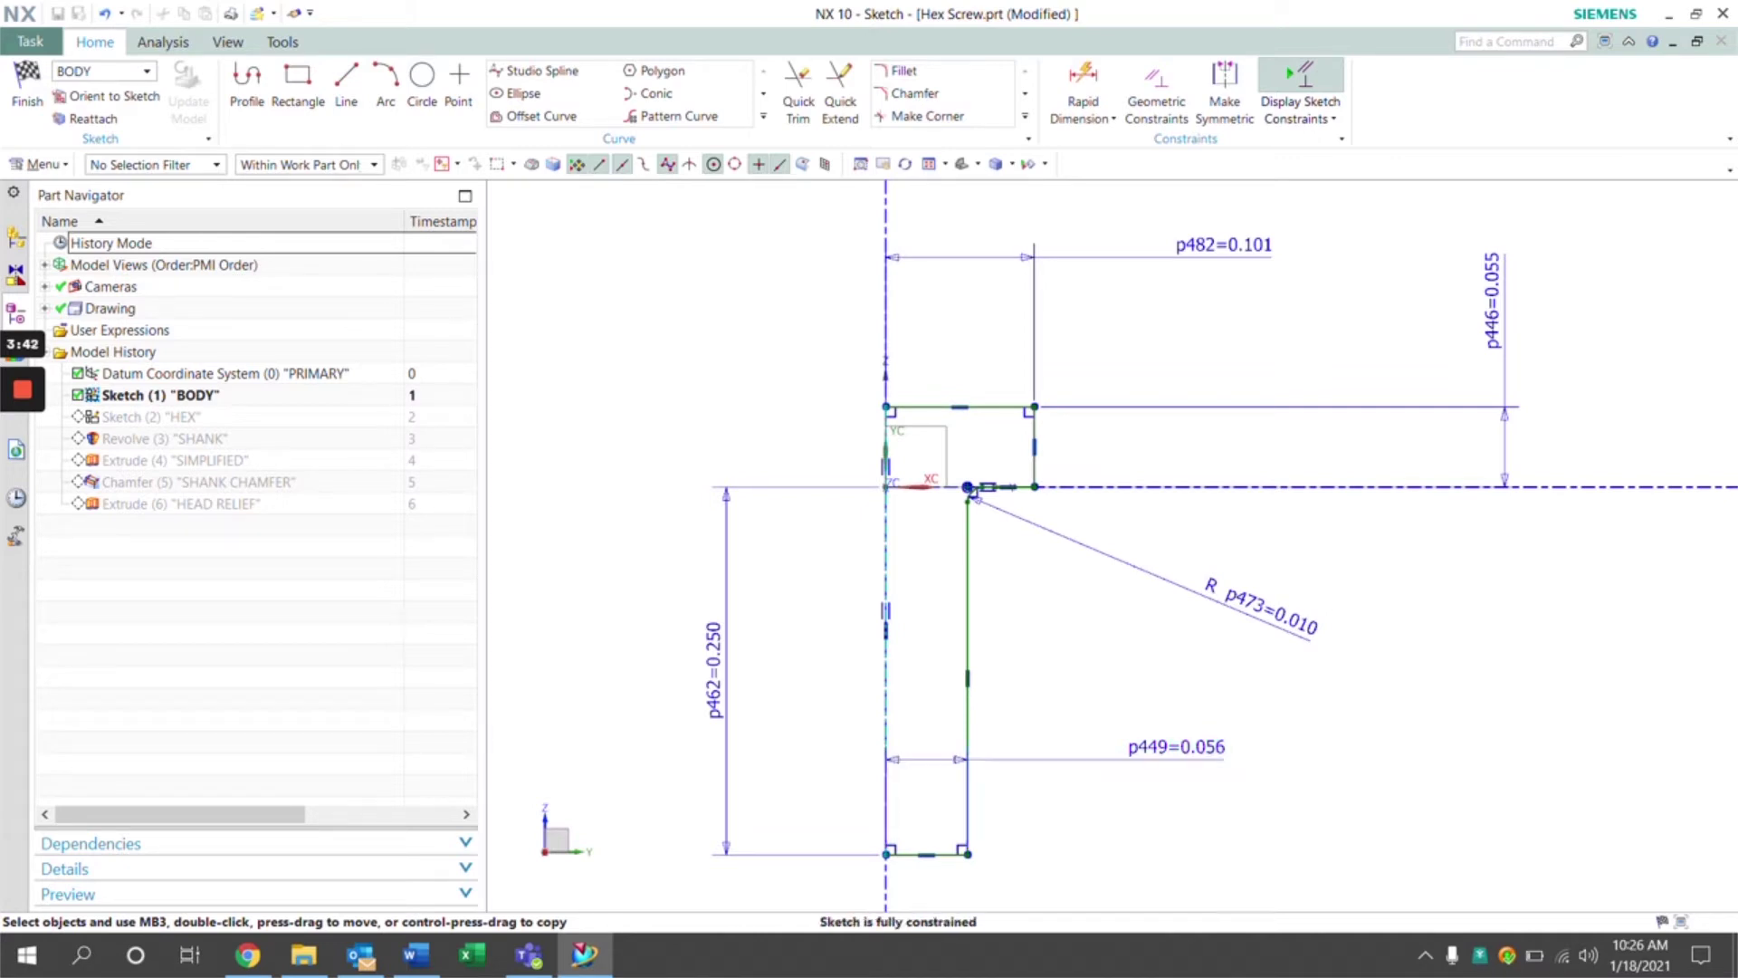
pyautogui.click(28, 100)
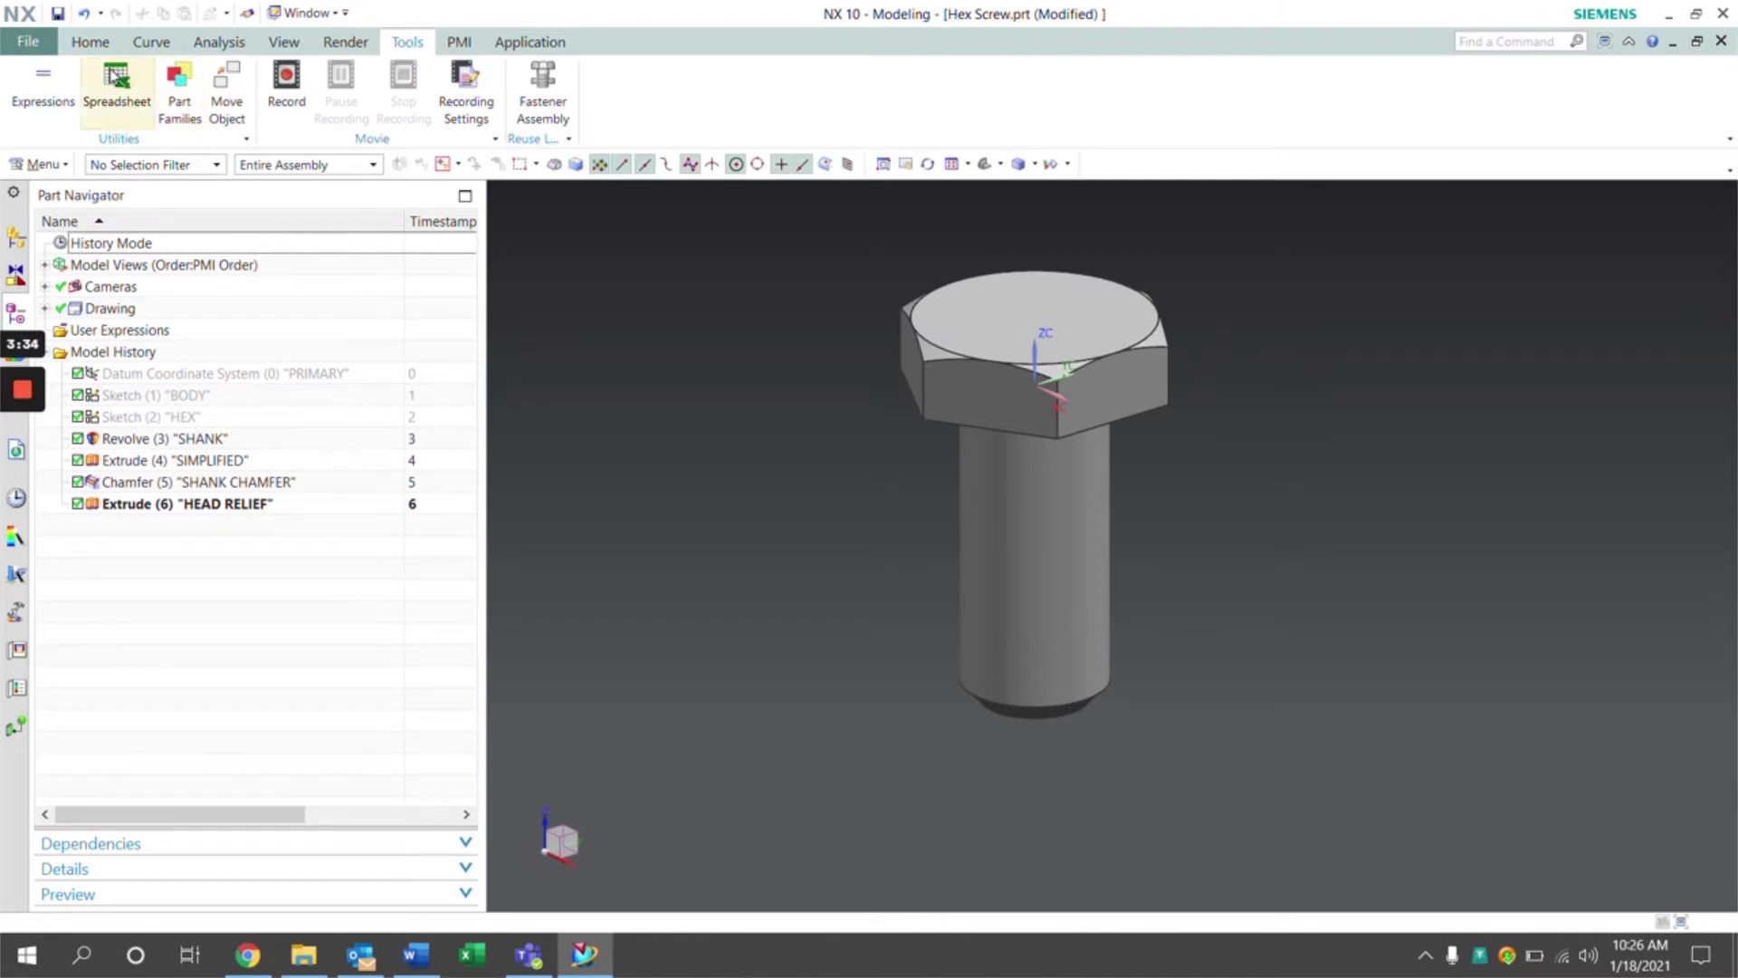
pyautogui.click(52, 94)
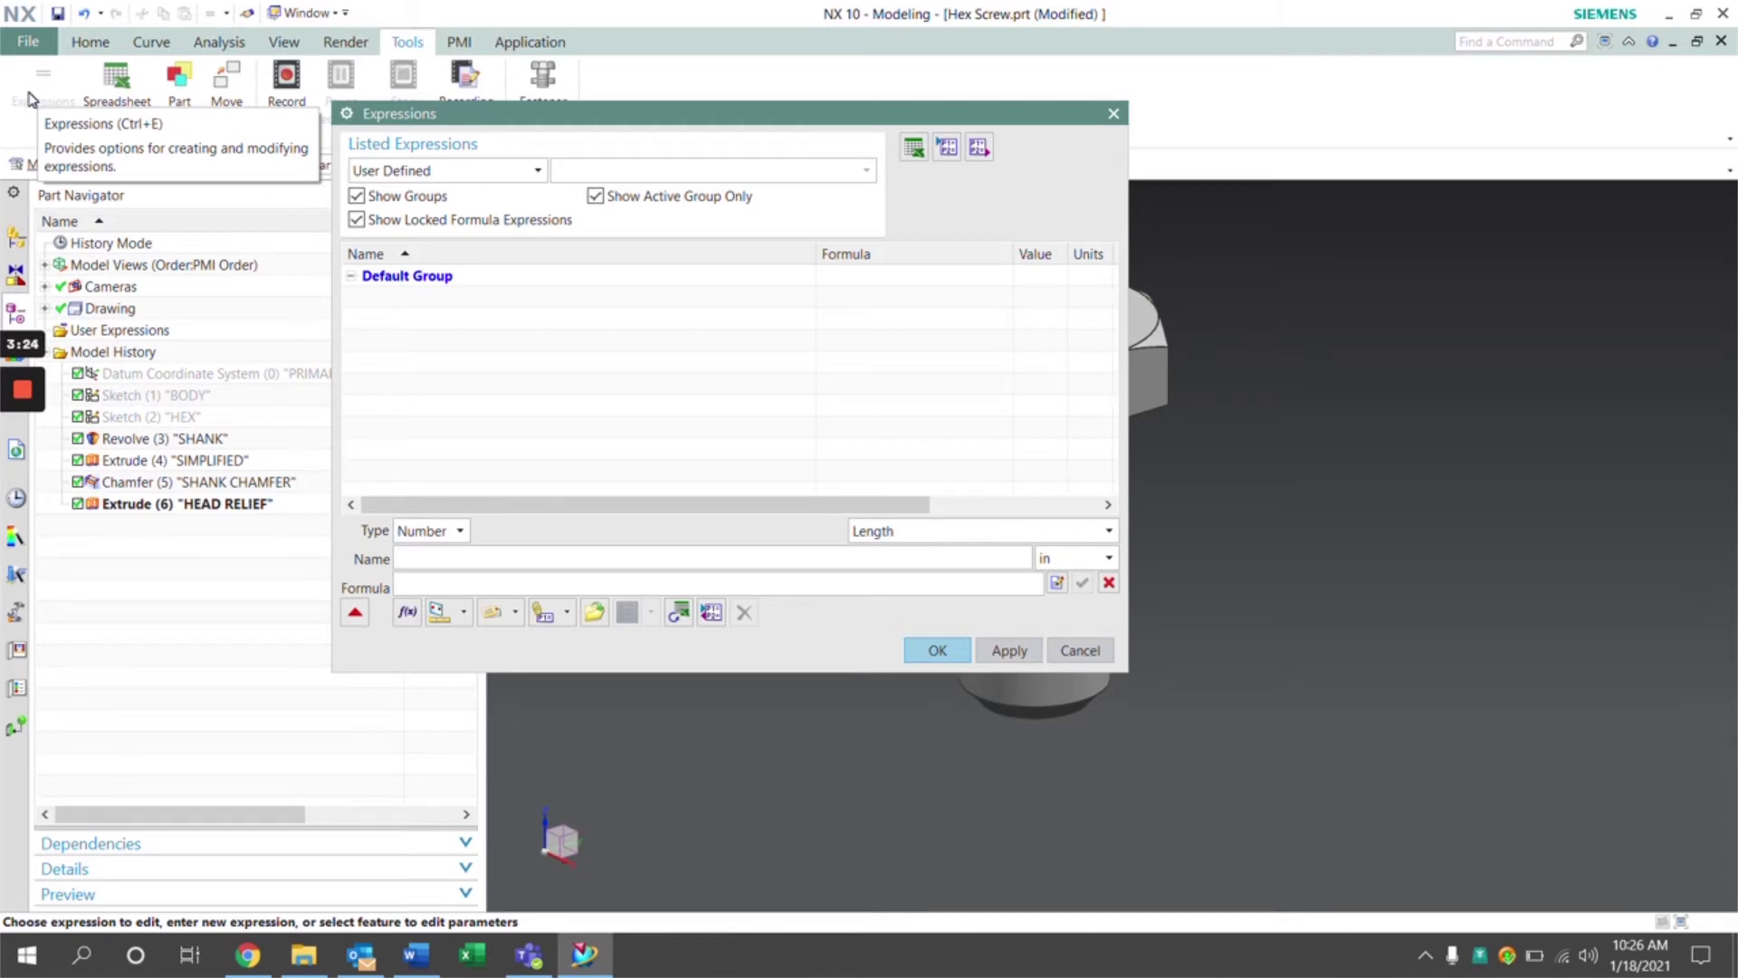
# Filter expressions to User Defined and add Head_Width with formula 0.1 in inches.
pyautogui.click(453, 177)
pyautogui.click(436, 195)
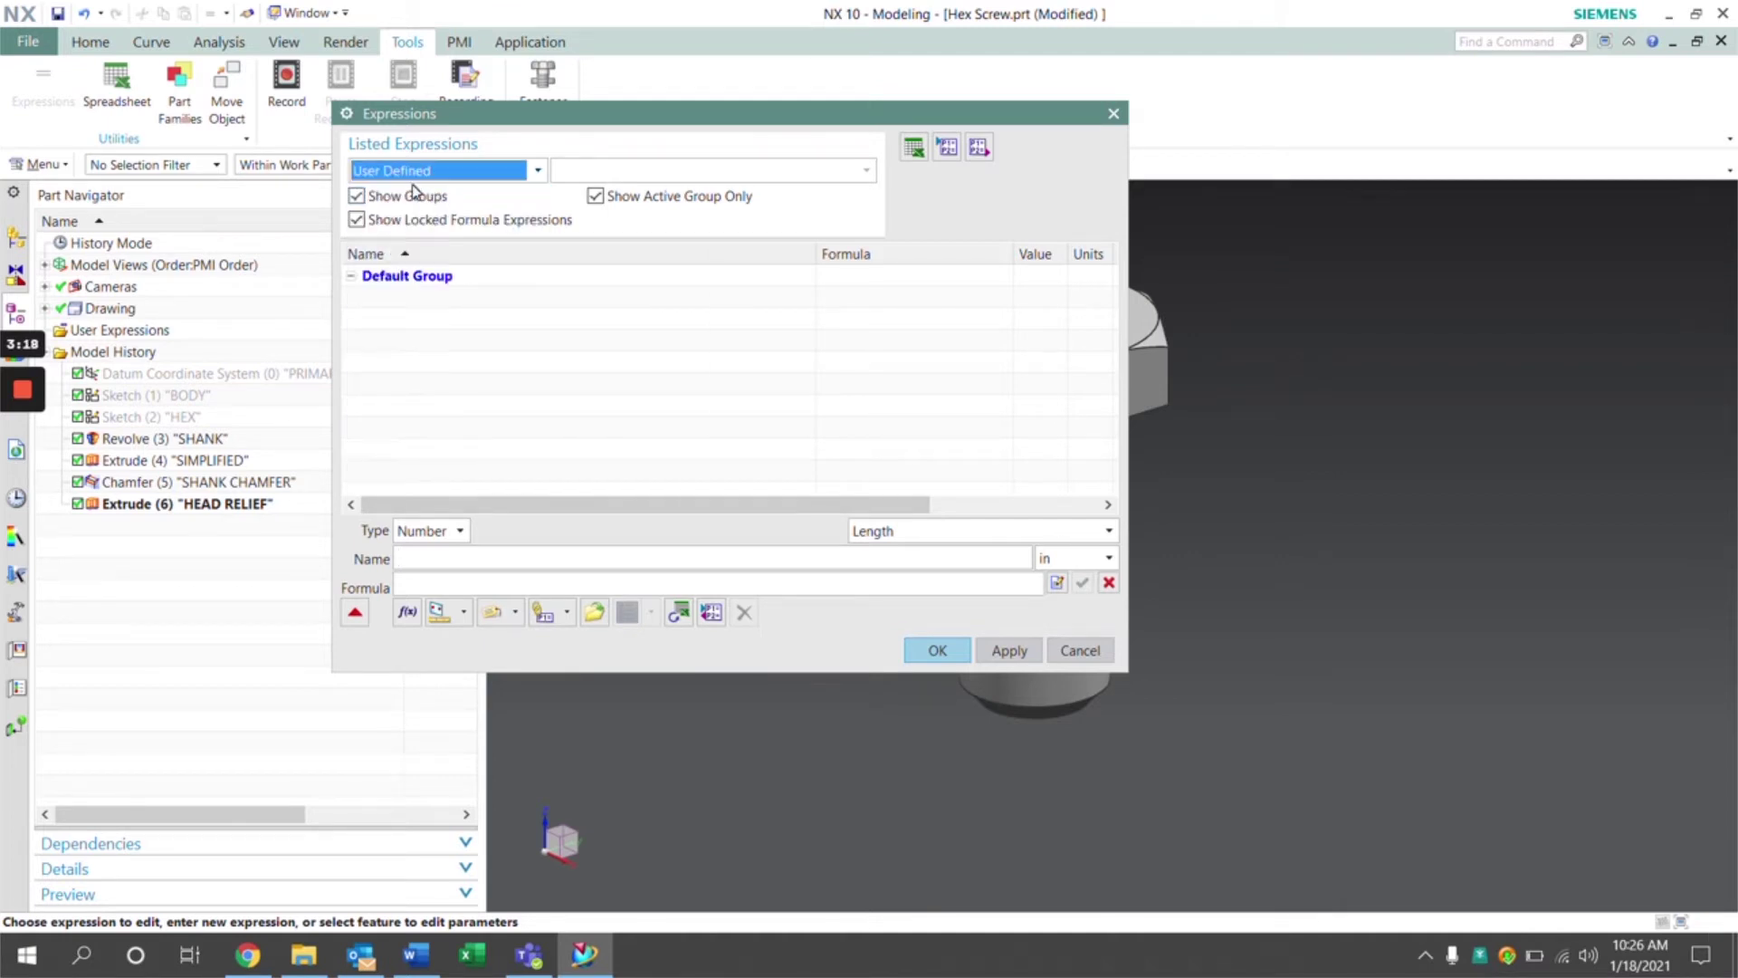
pyautogui.click(401, 557)
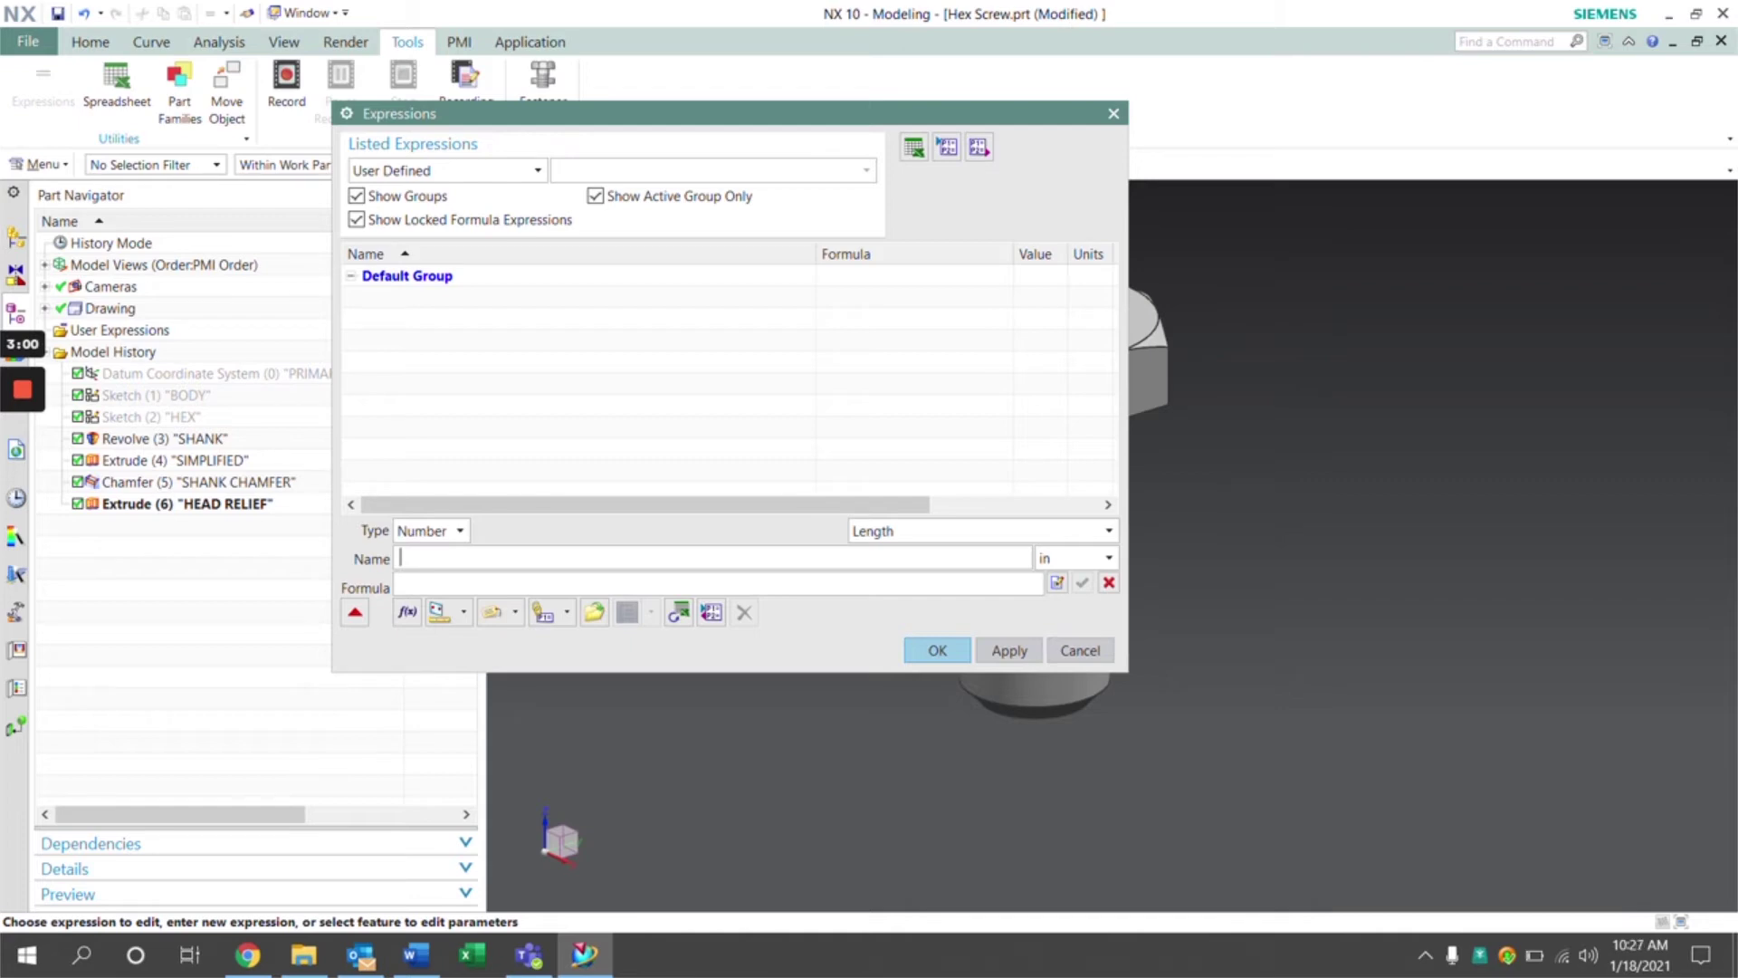
pyautogui.write('Head')
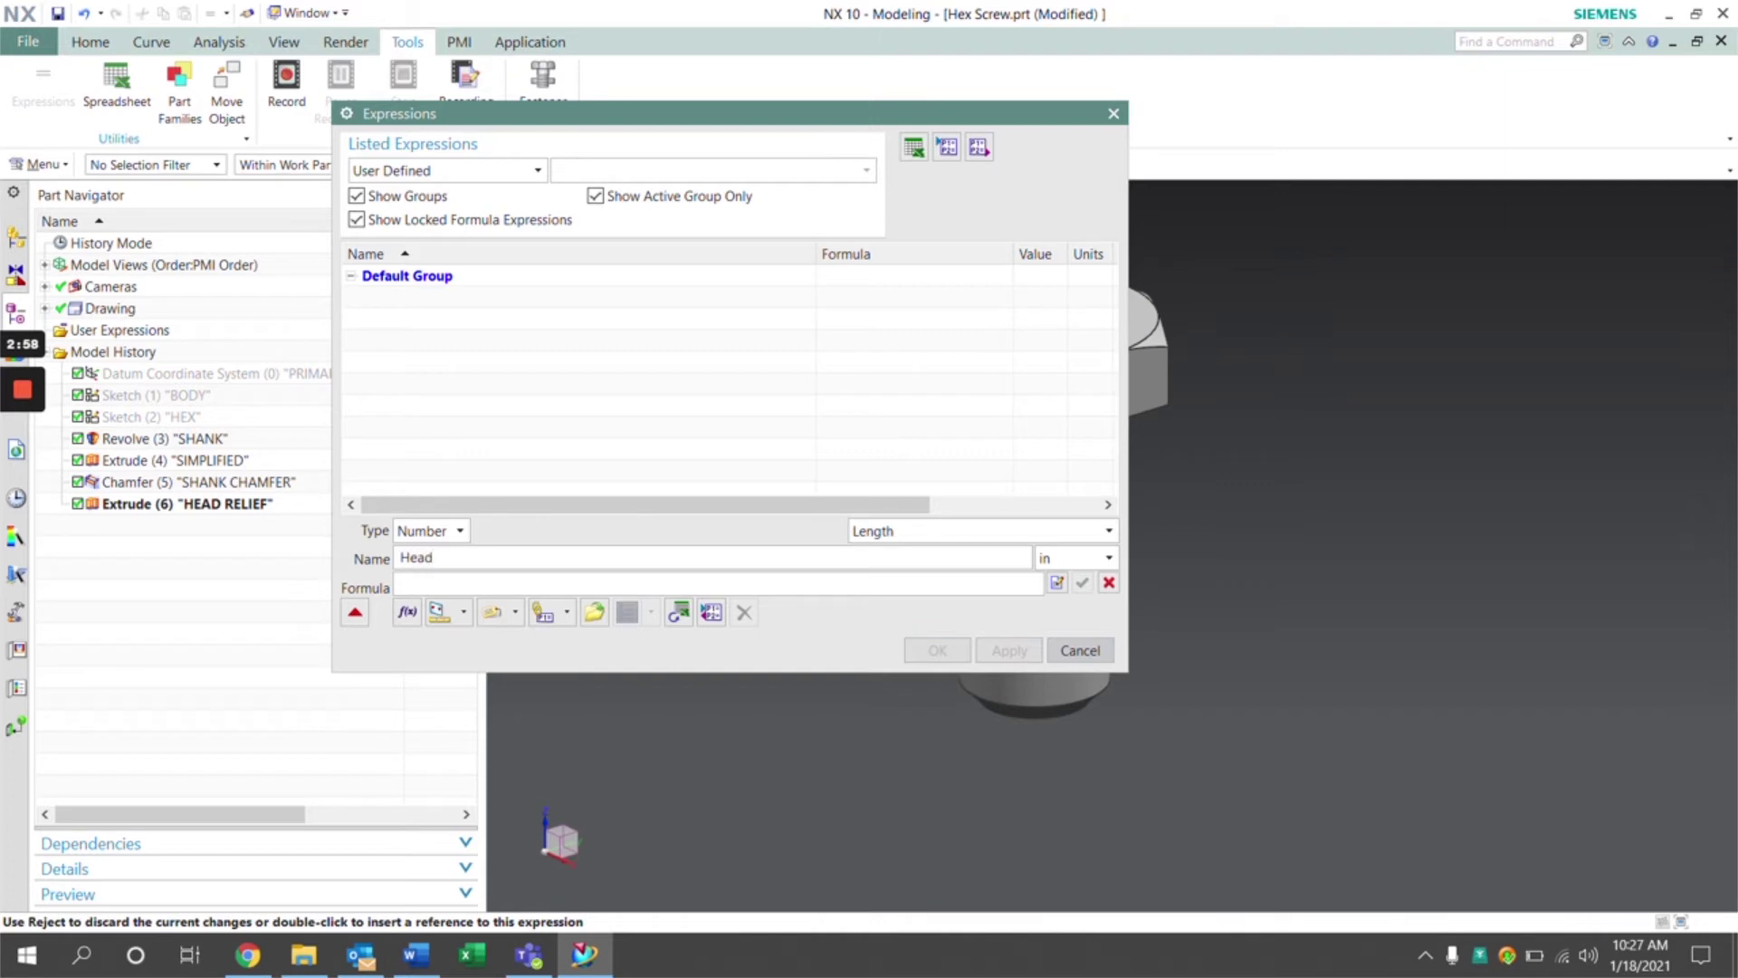
pyautogui.write('_Width')
pyautogui.click(401, 583)
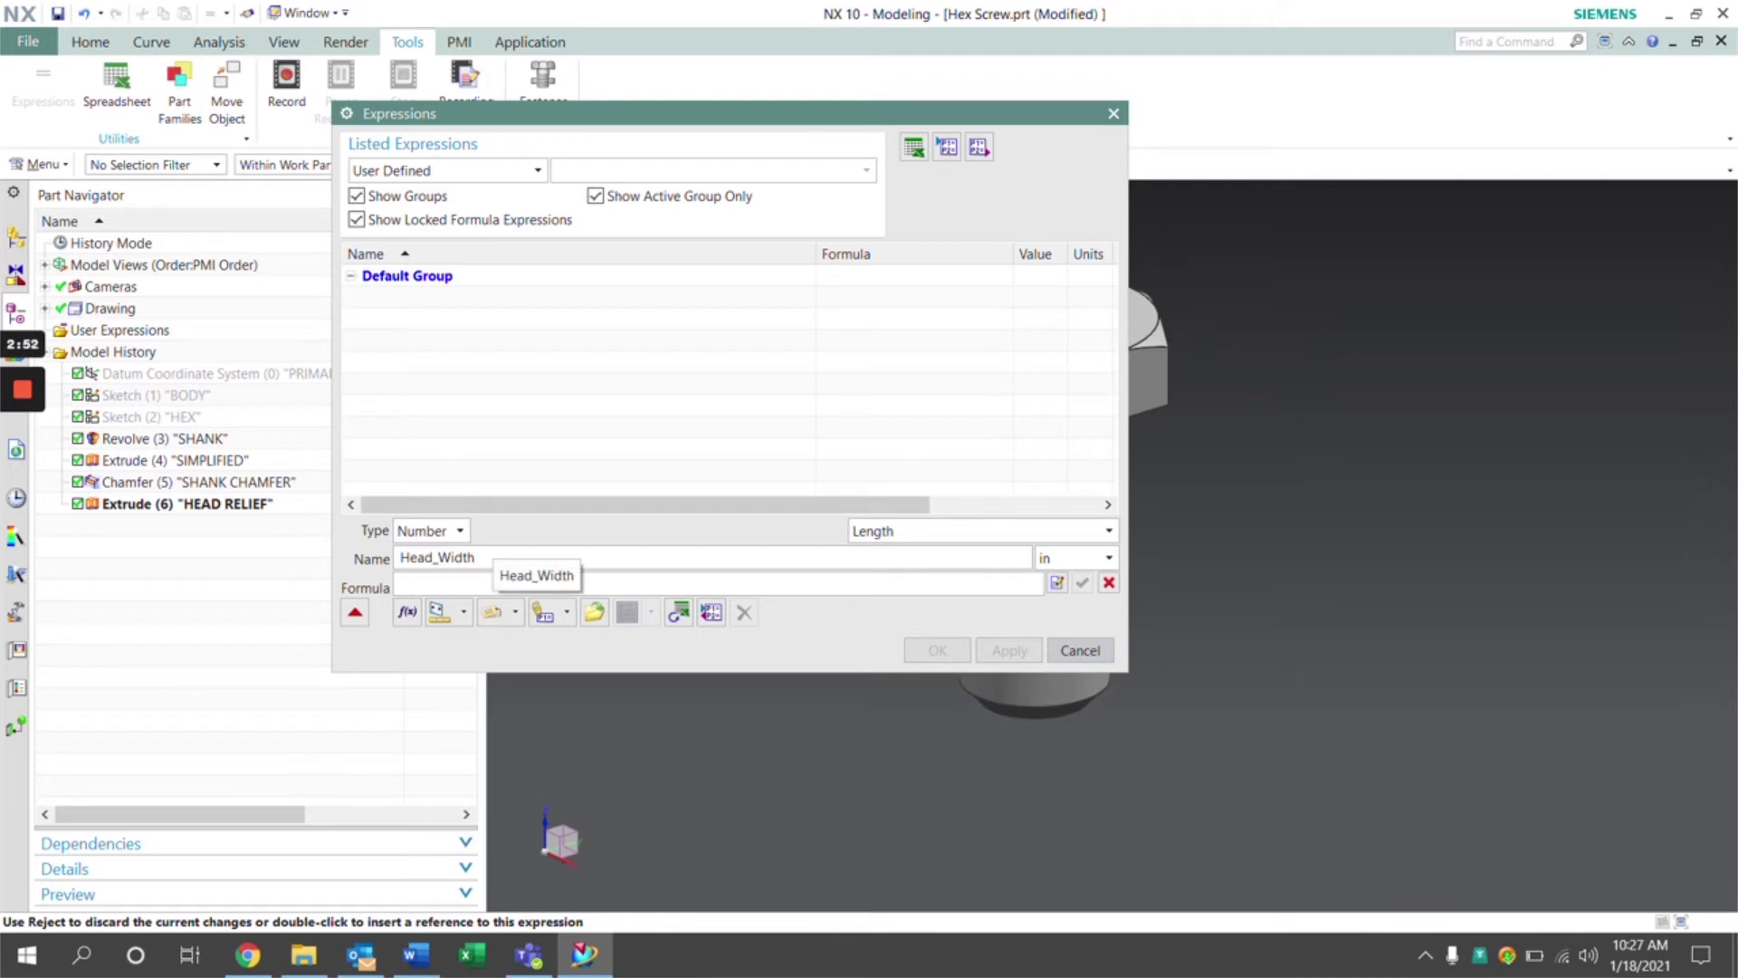
pyautogui.write('0.1')
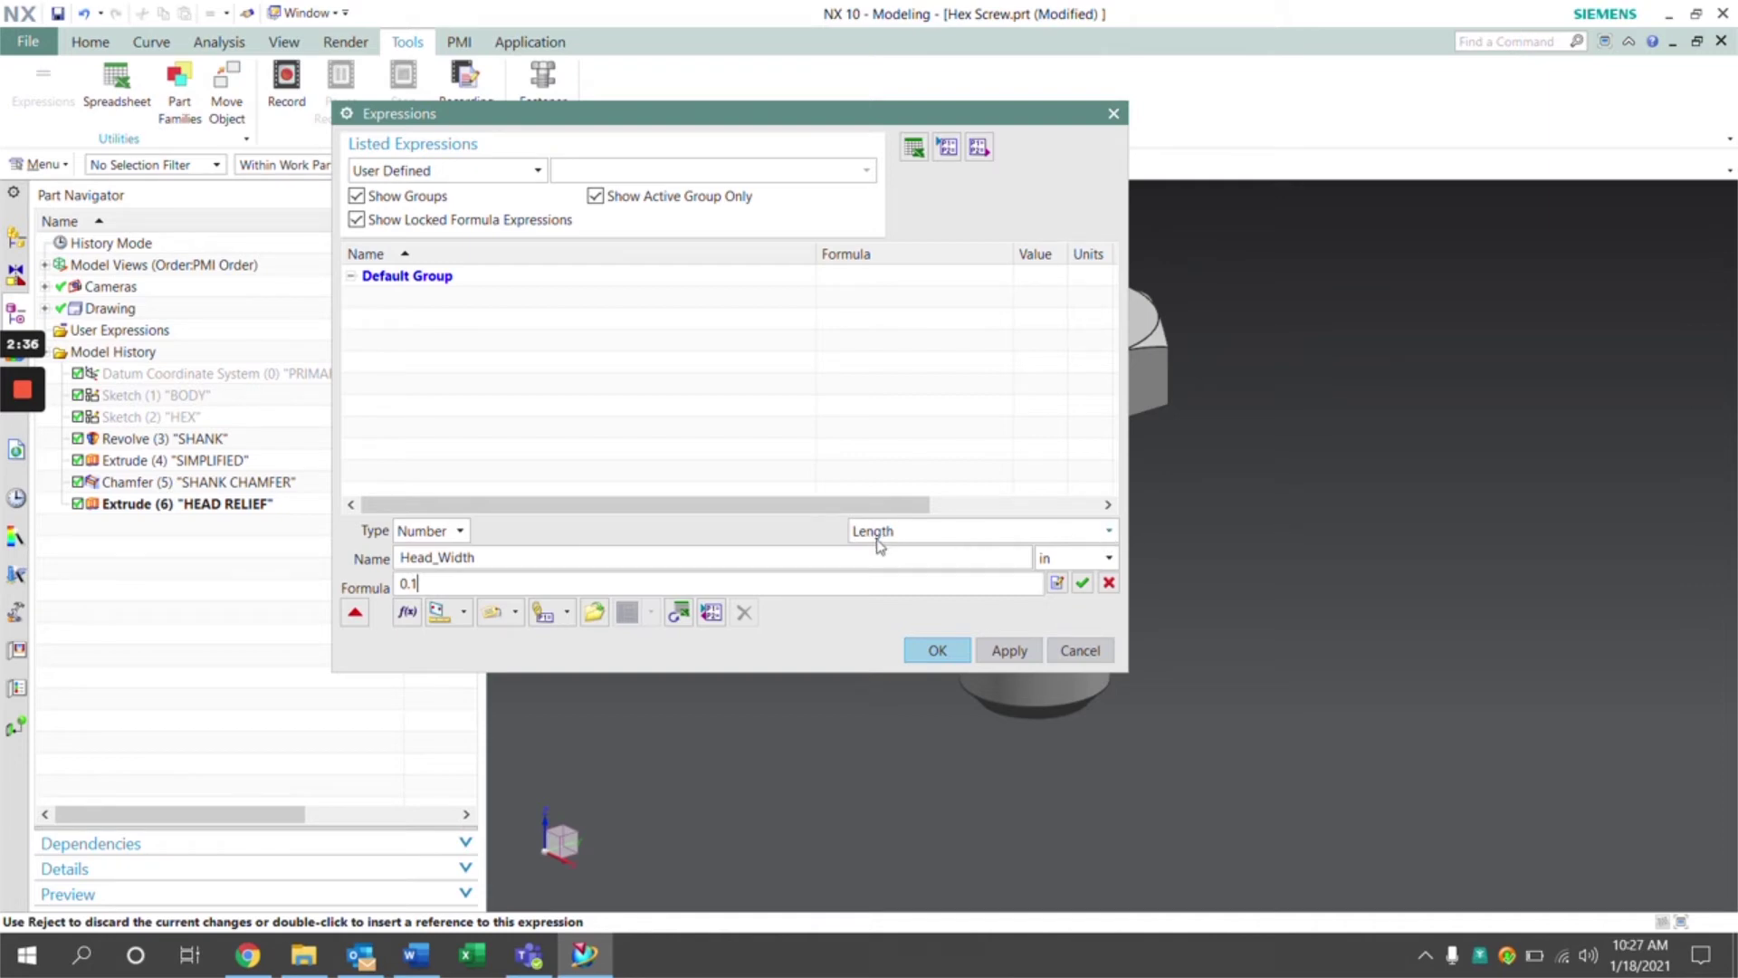
pyautogui.click(1106, 559)
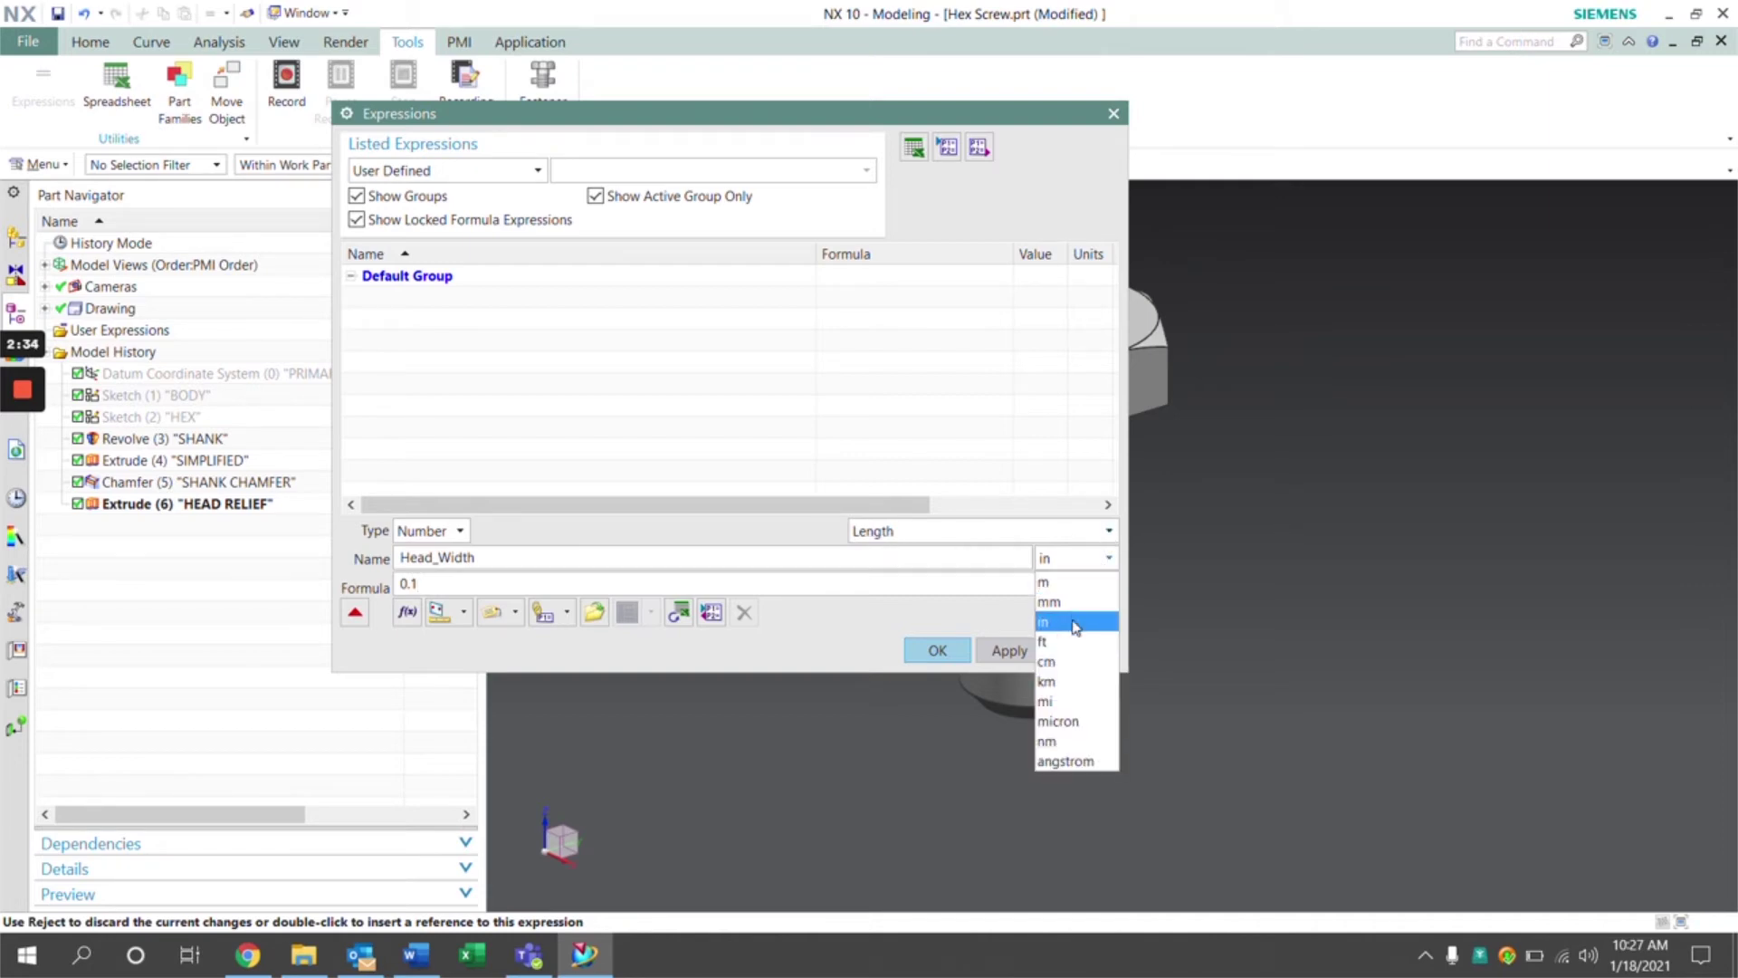
pyautogui.click(1045, 622)
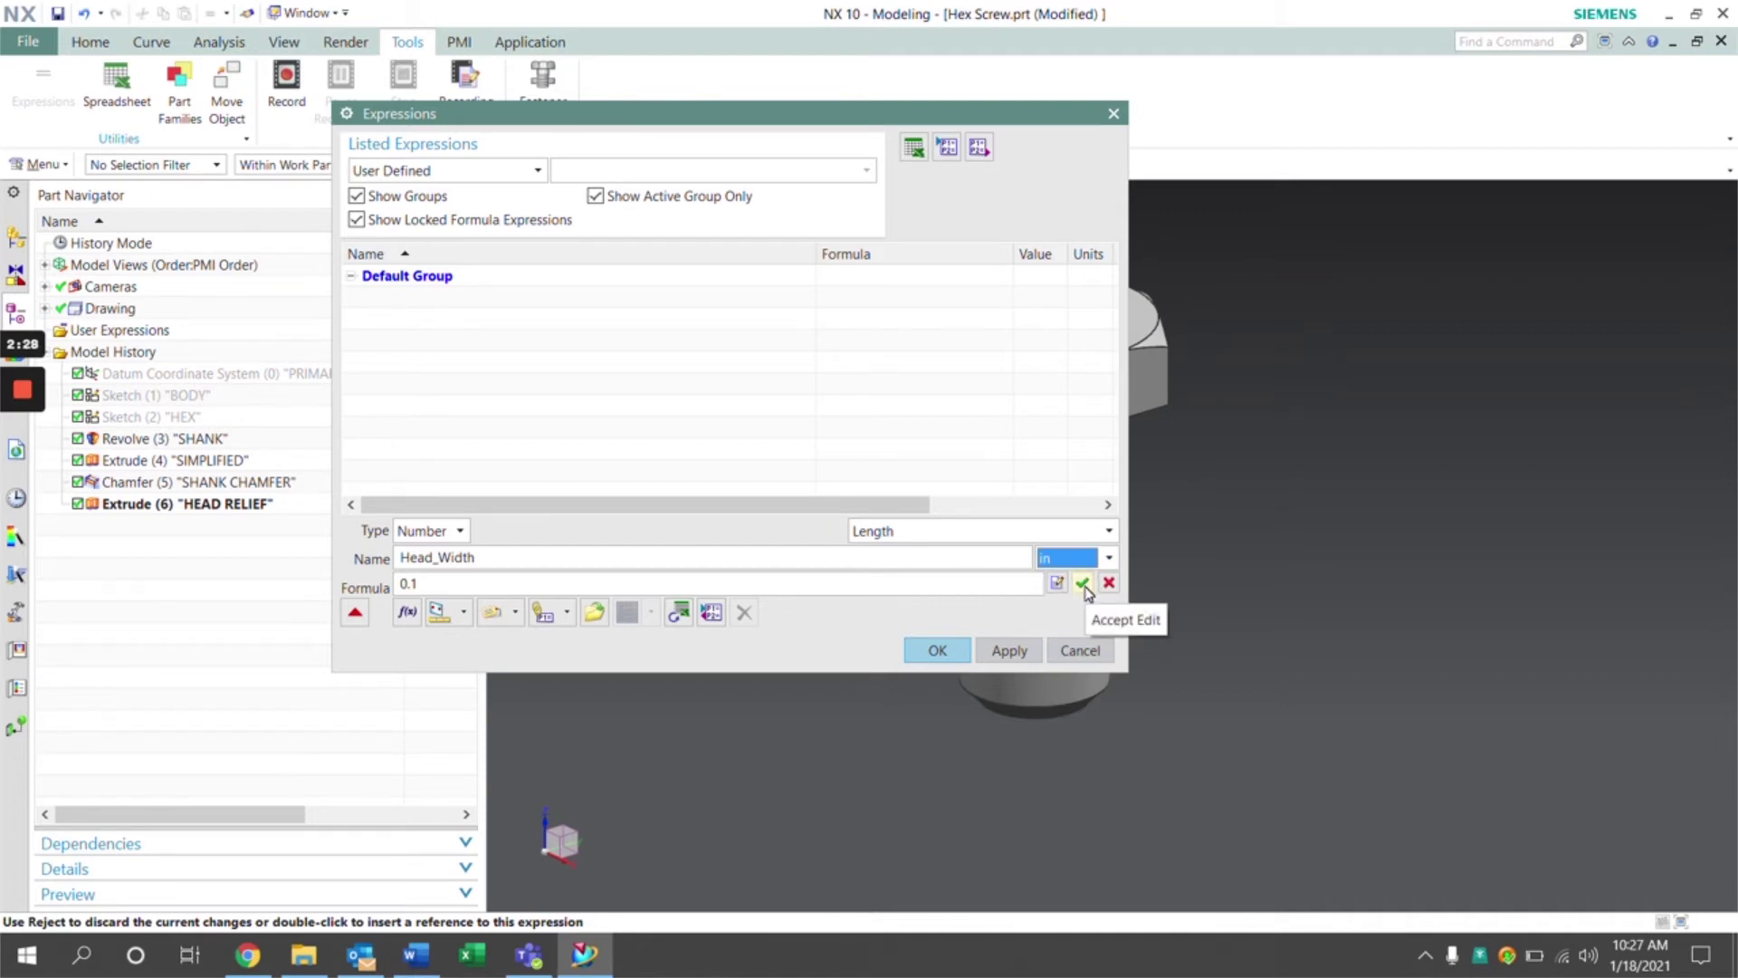
pyautogui.click(1082, 584)
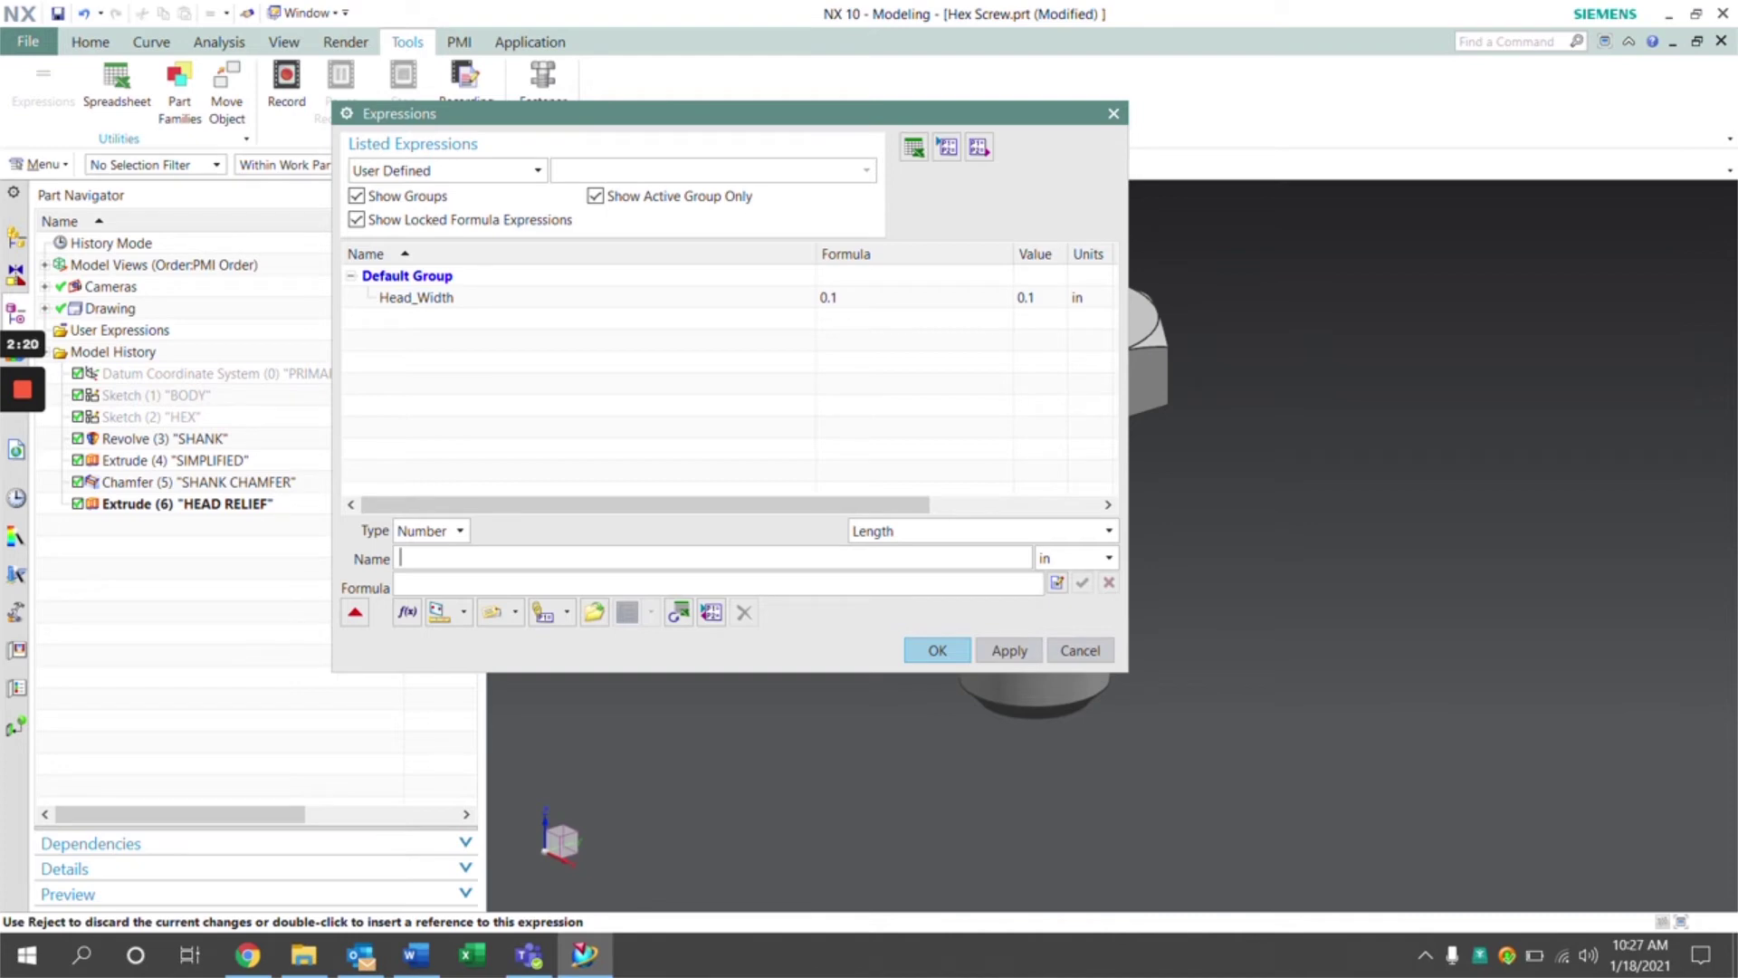
# Add user expressions Head_Height = 0.05 and Length = 2*Head_Width.
pyautogui.write('Hea')
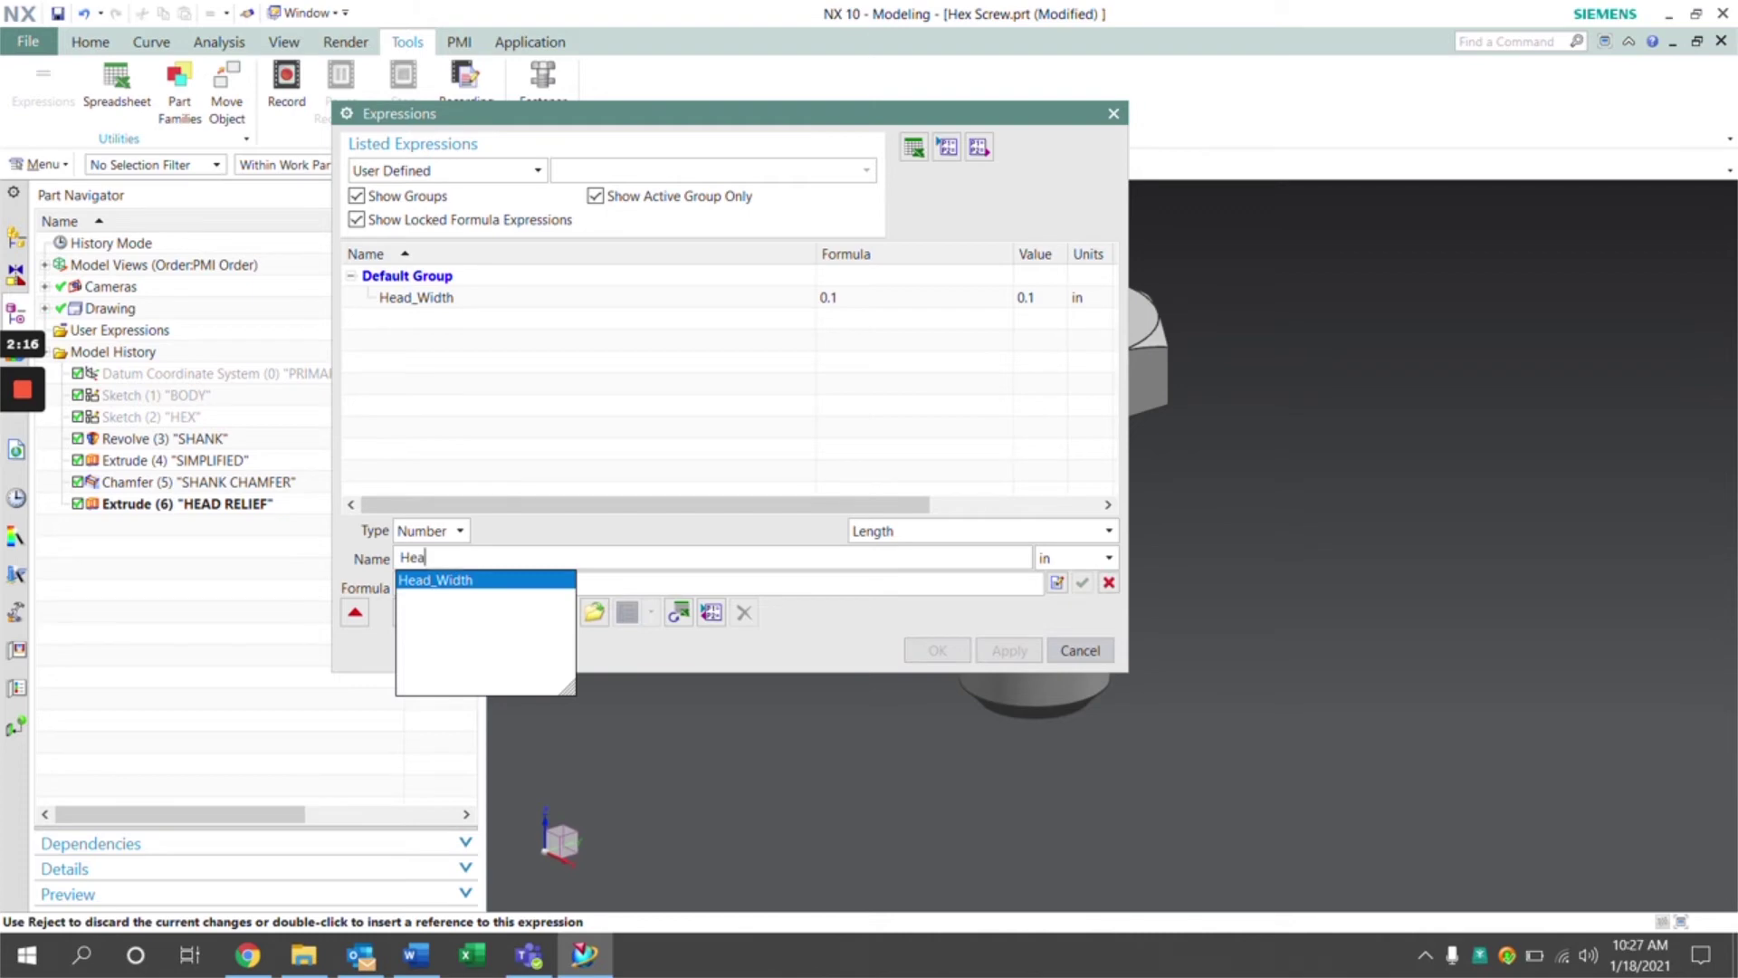
pyautogui.write('d_Height')
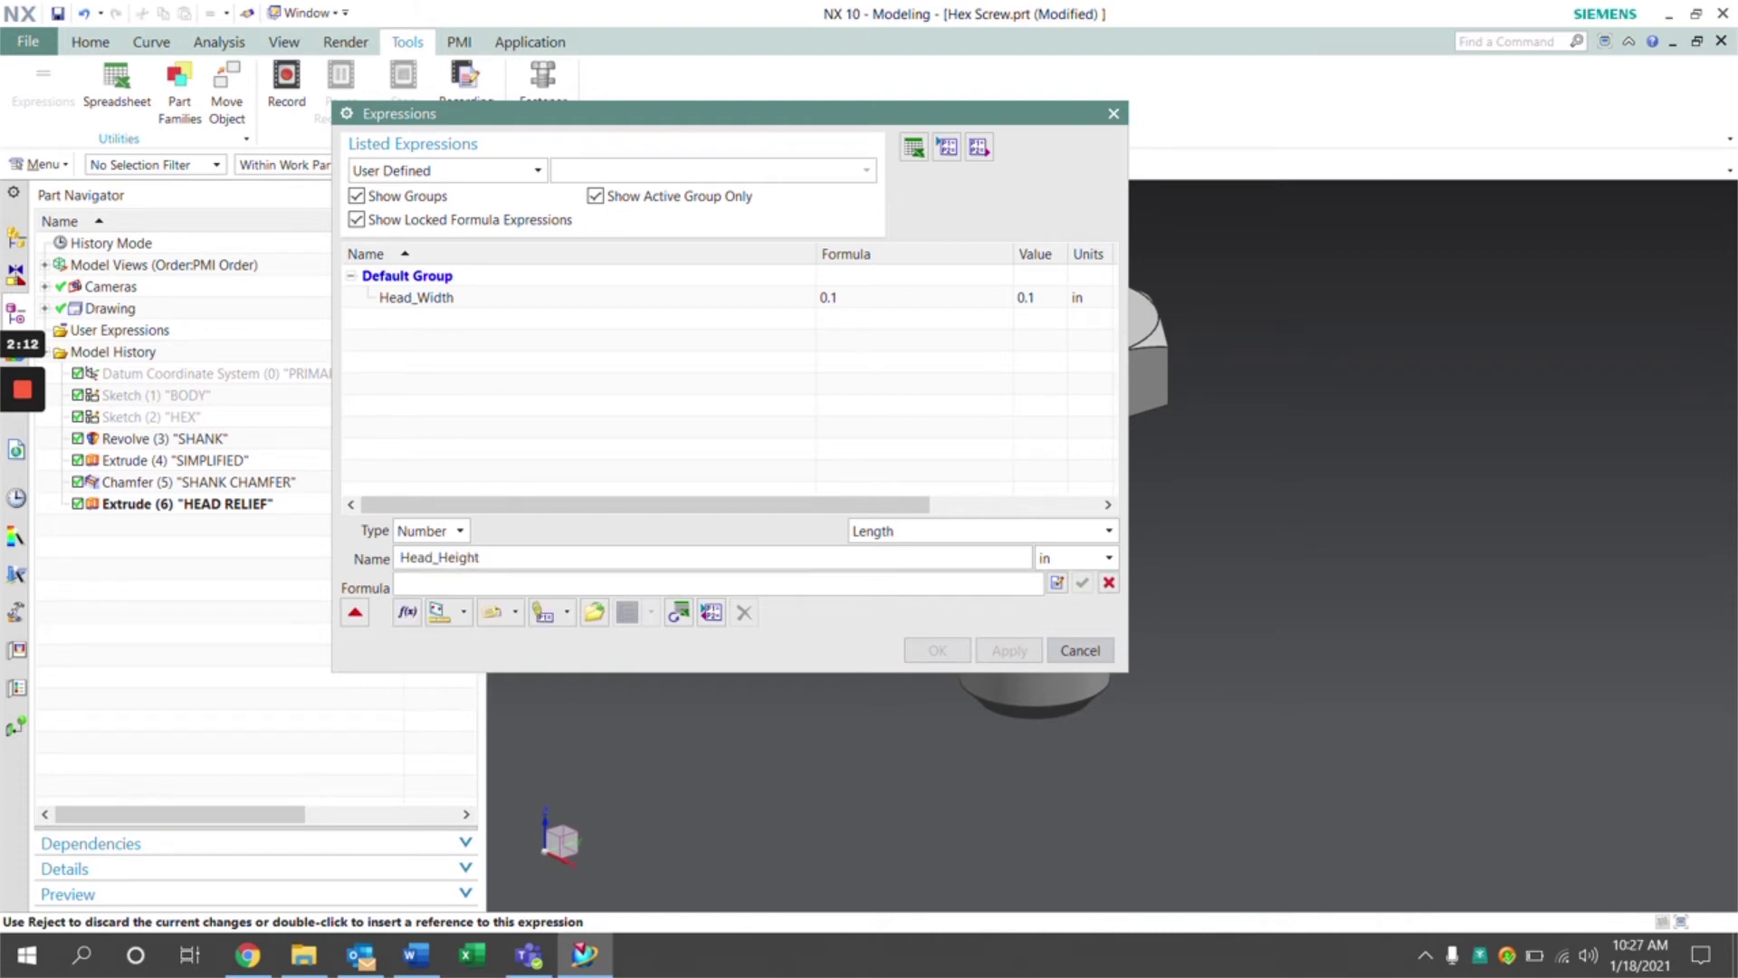
pyautogui.click(400, 583)
pyautogui.write('0.0')
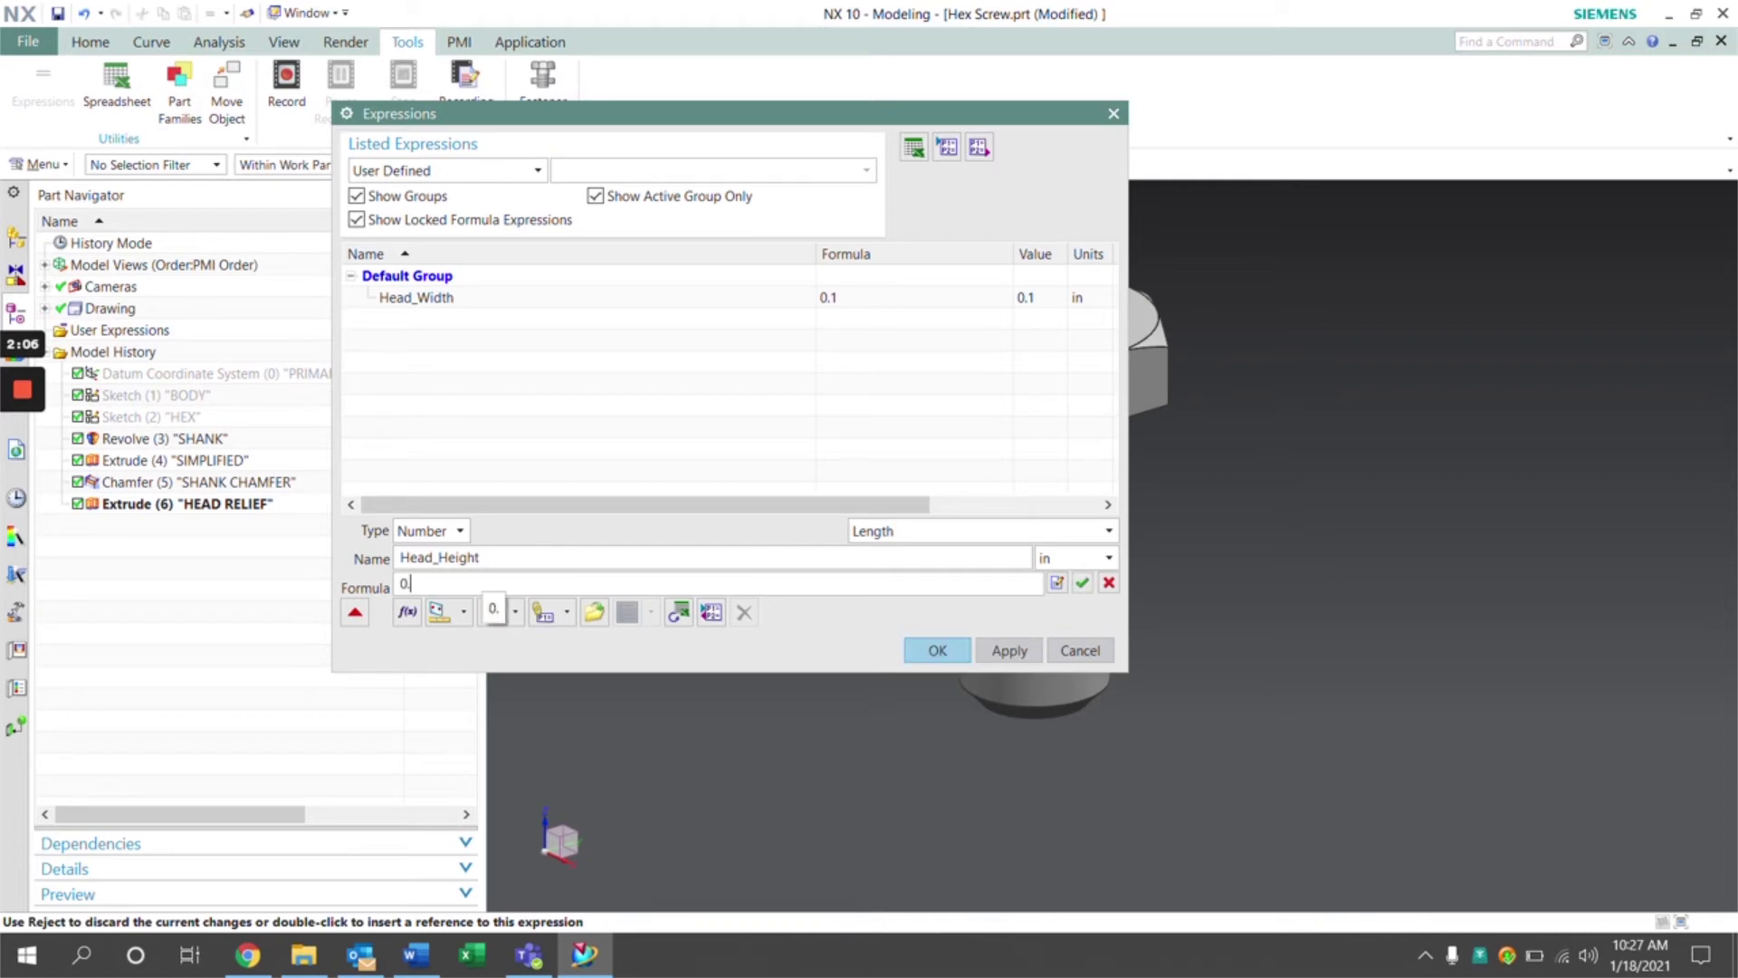
pyautogui.write('5')
pyautogui.click(1081, 582)
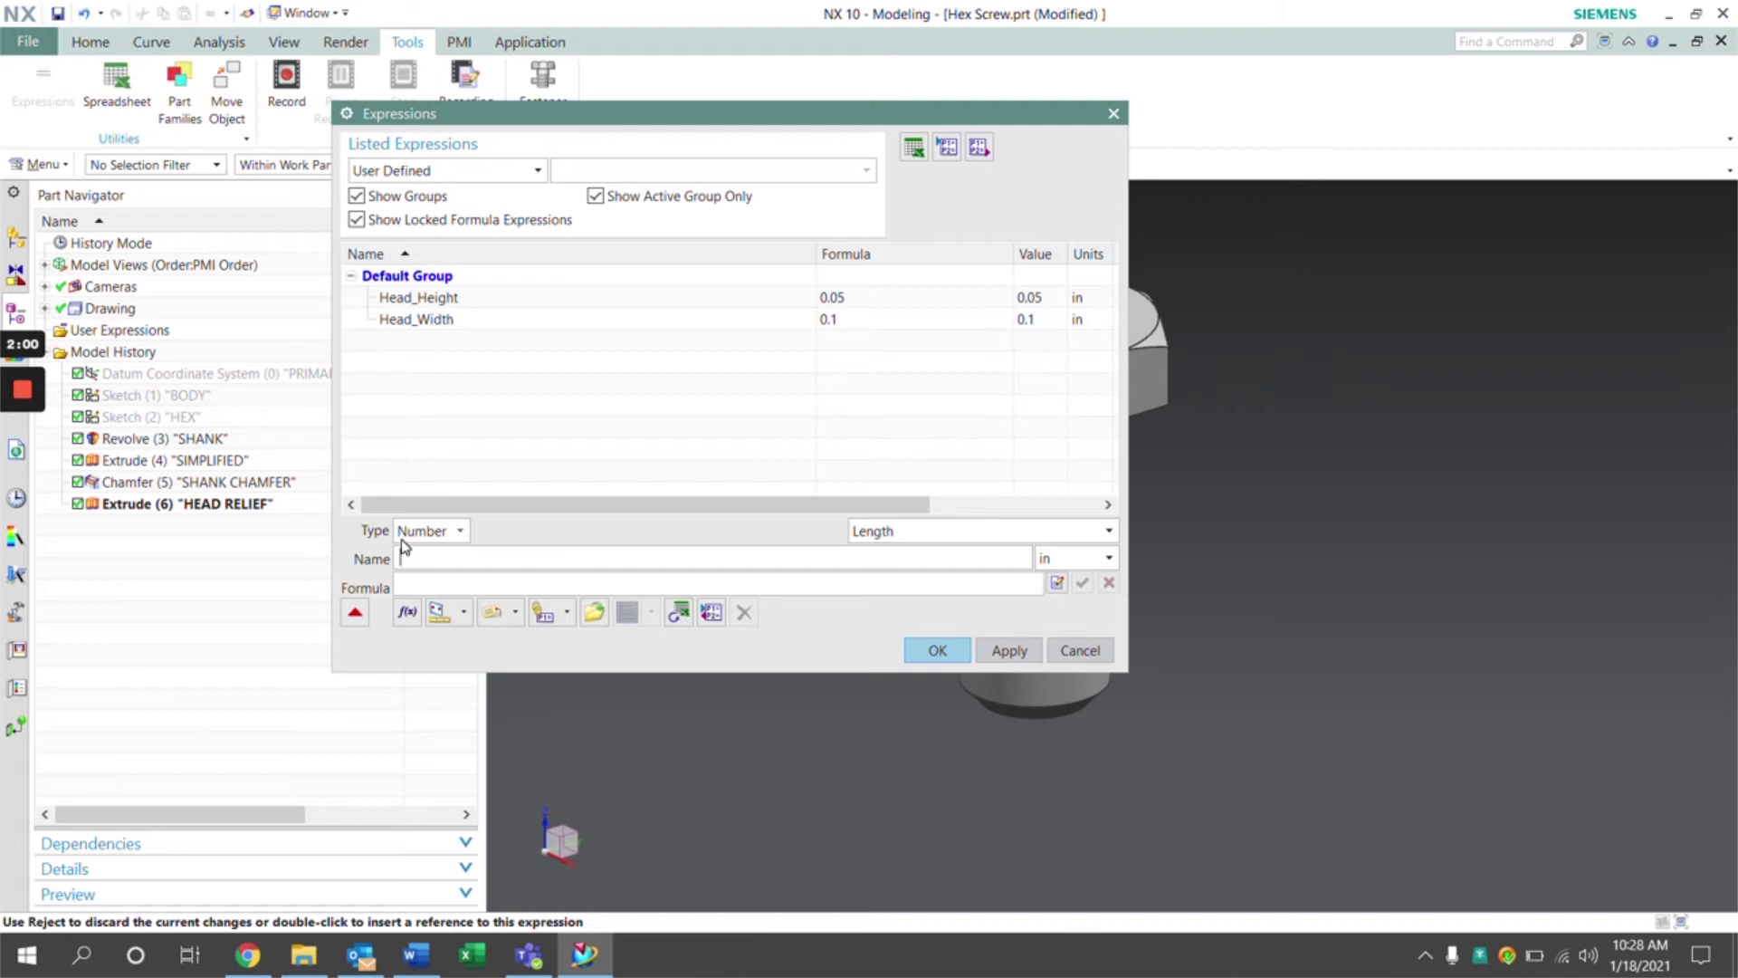
pyautogui.write('Length')
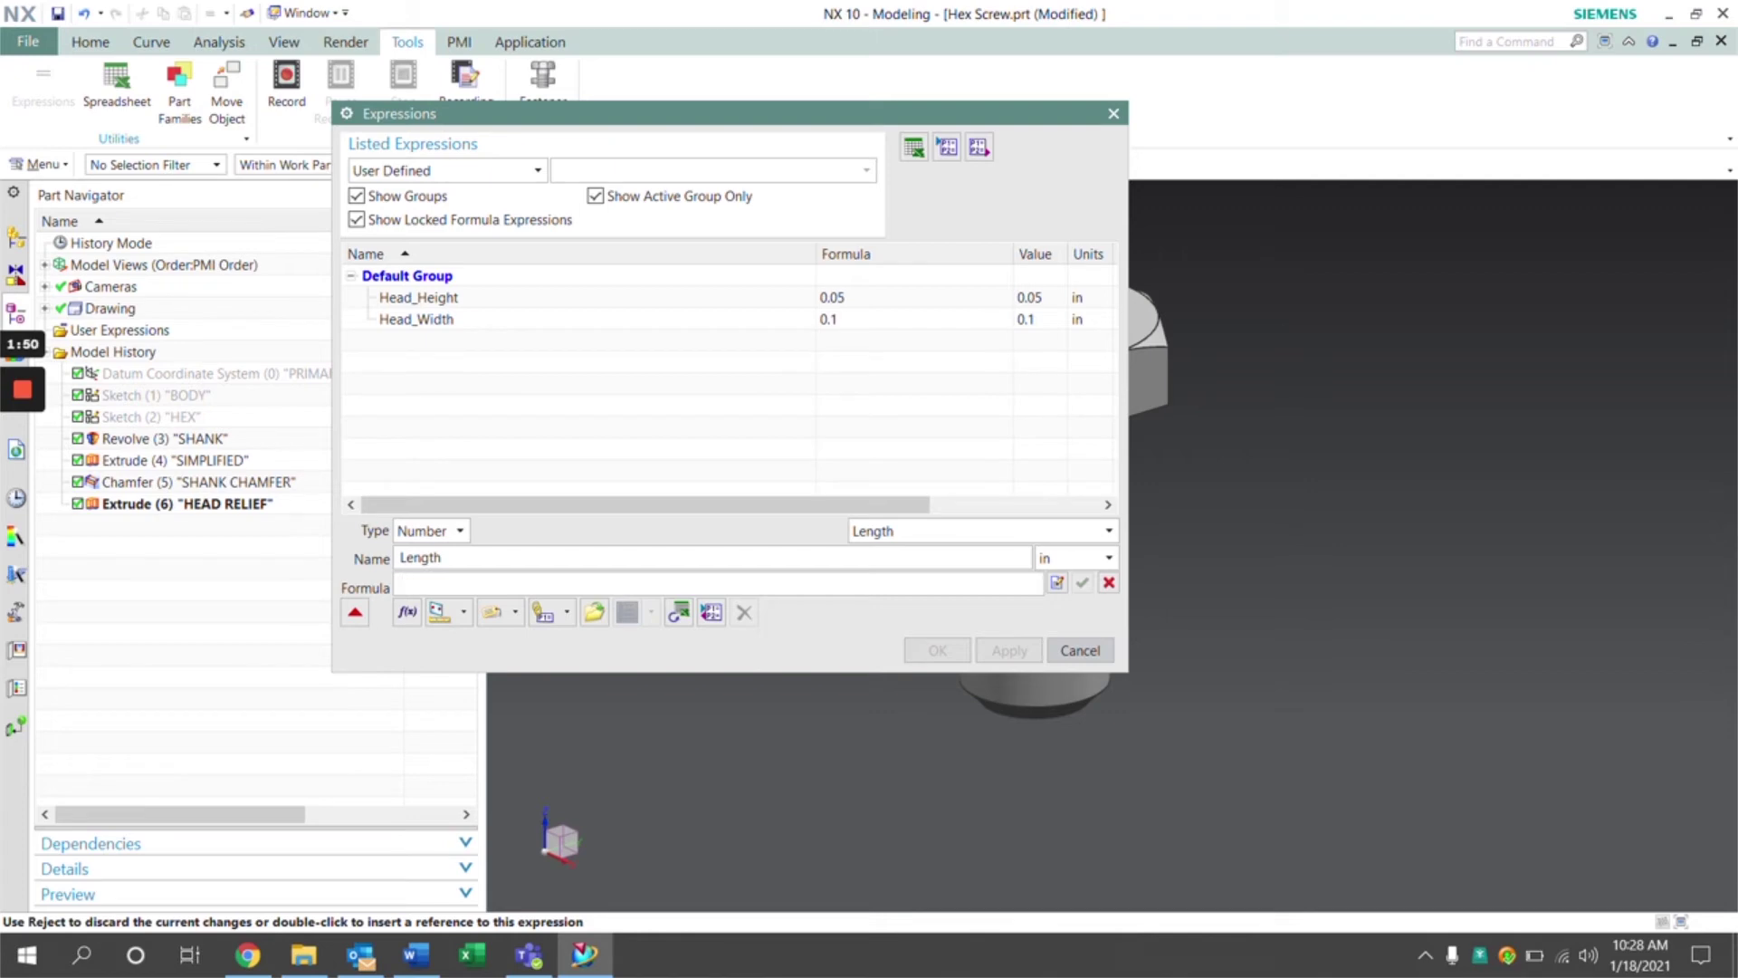
pyautogui.write('2')
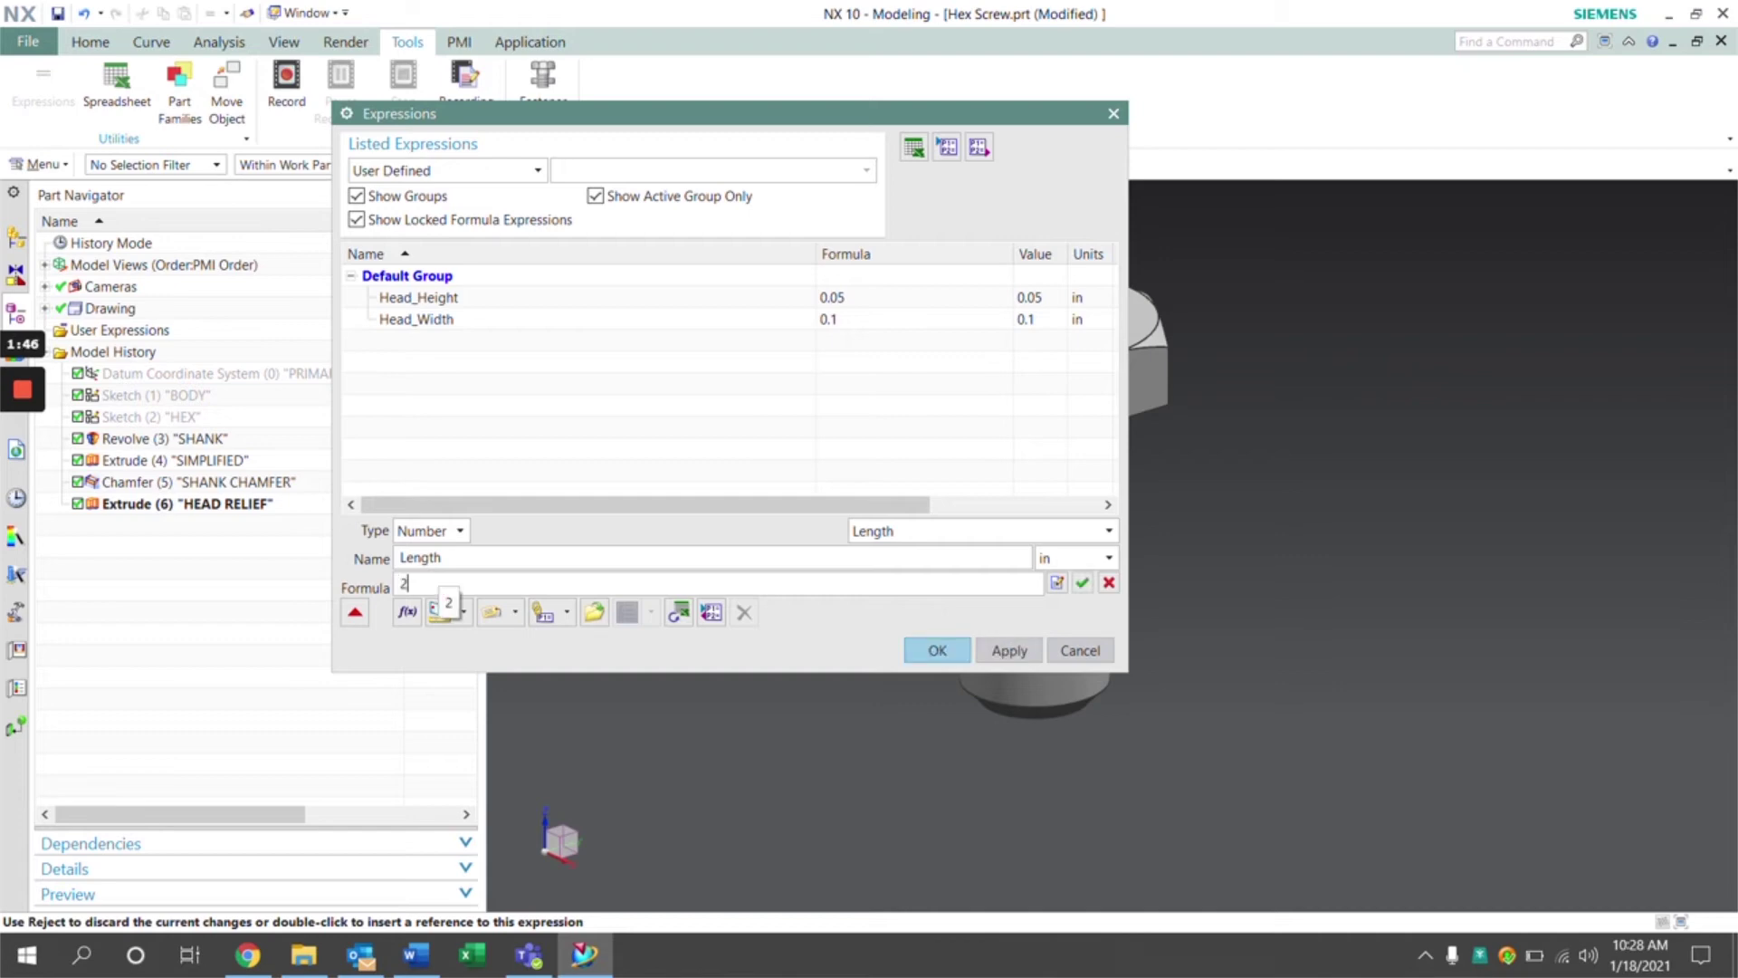
pyautogui.write('*Head')
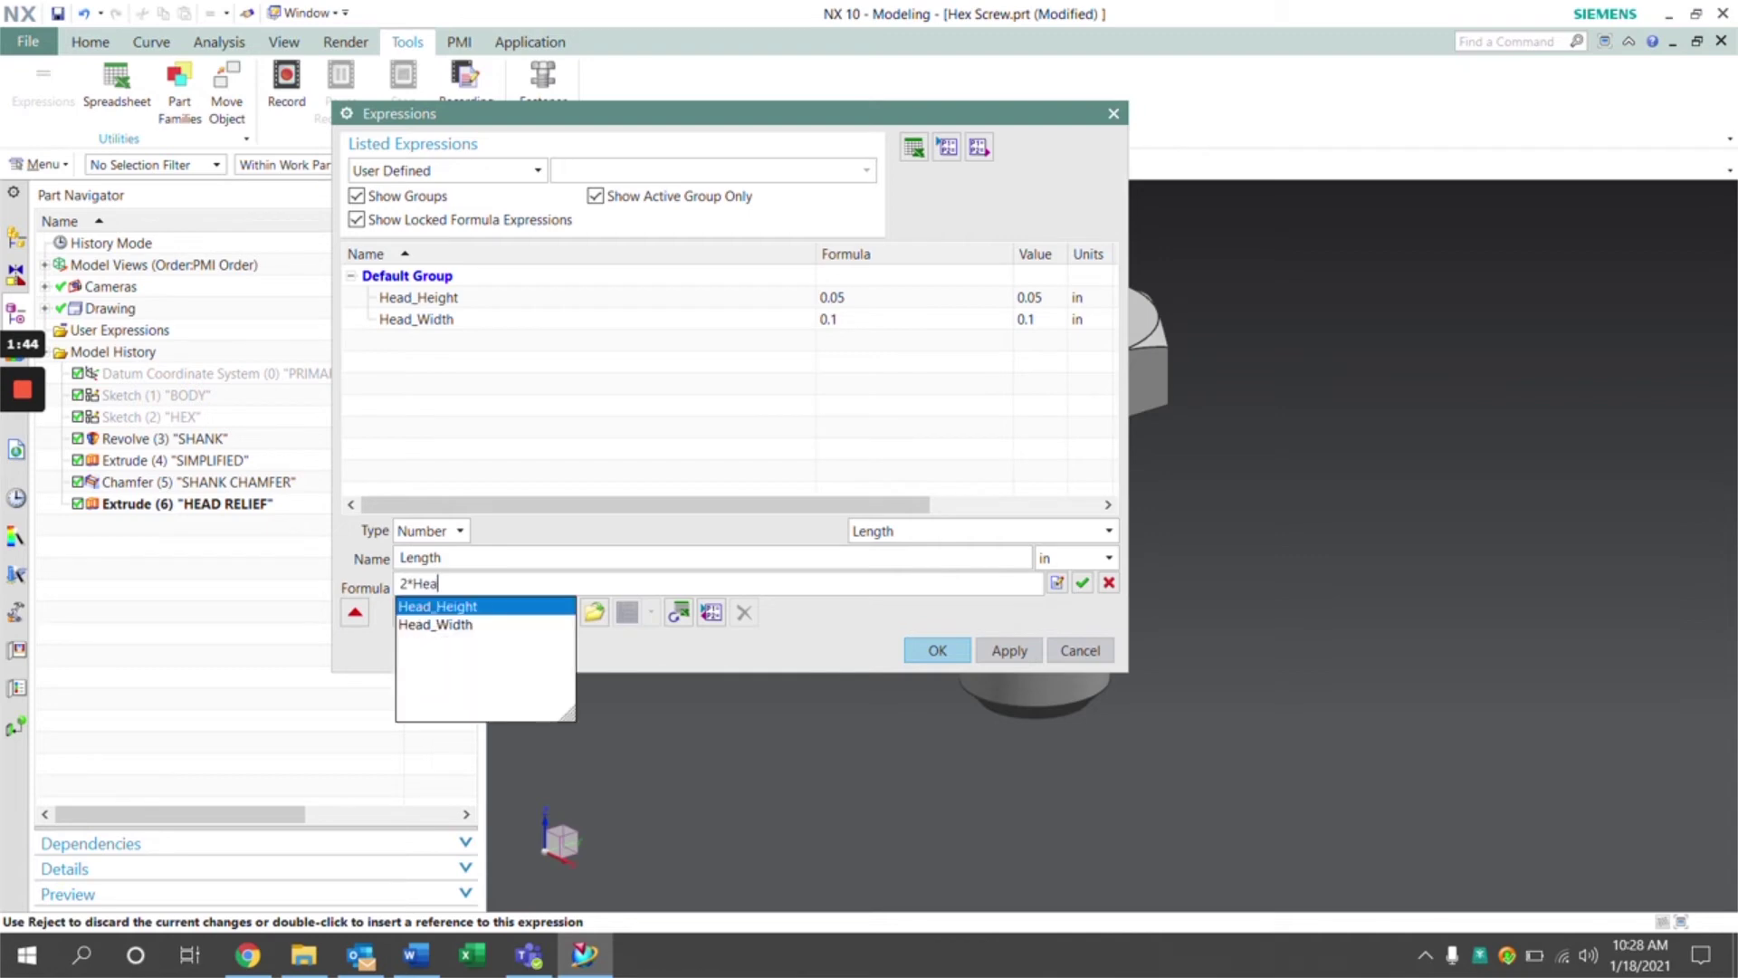
pyautogui.click(448, 626)
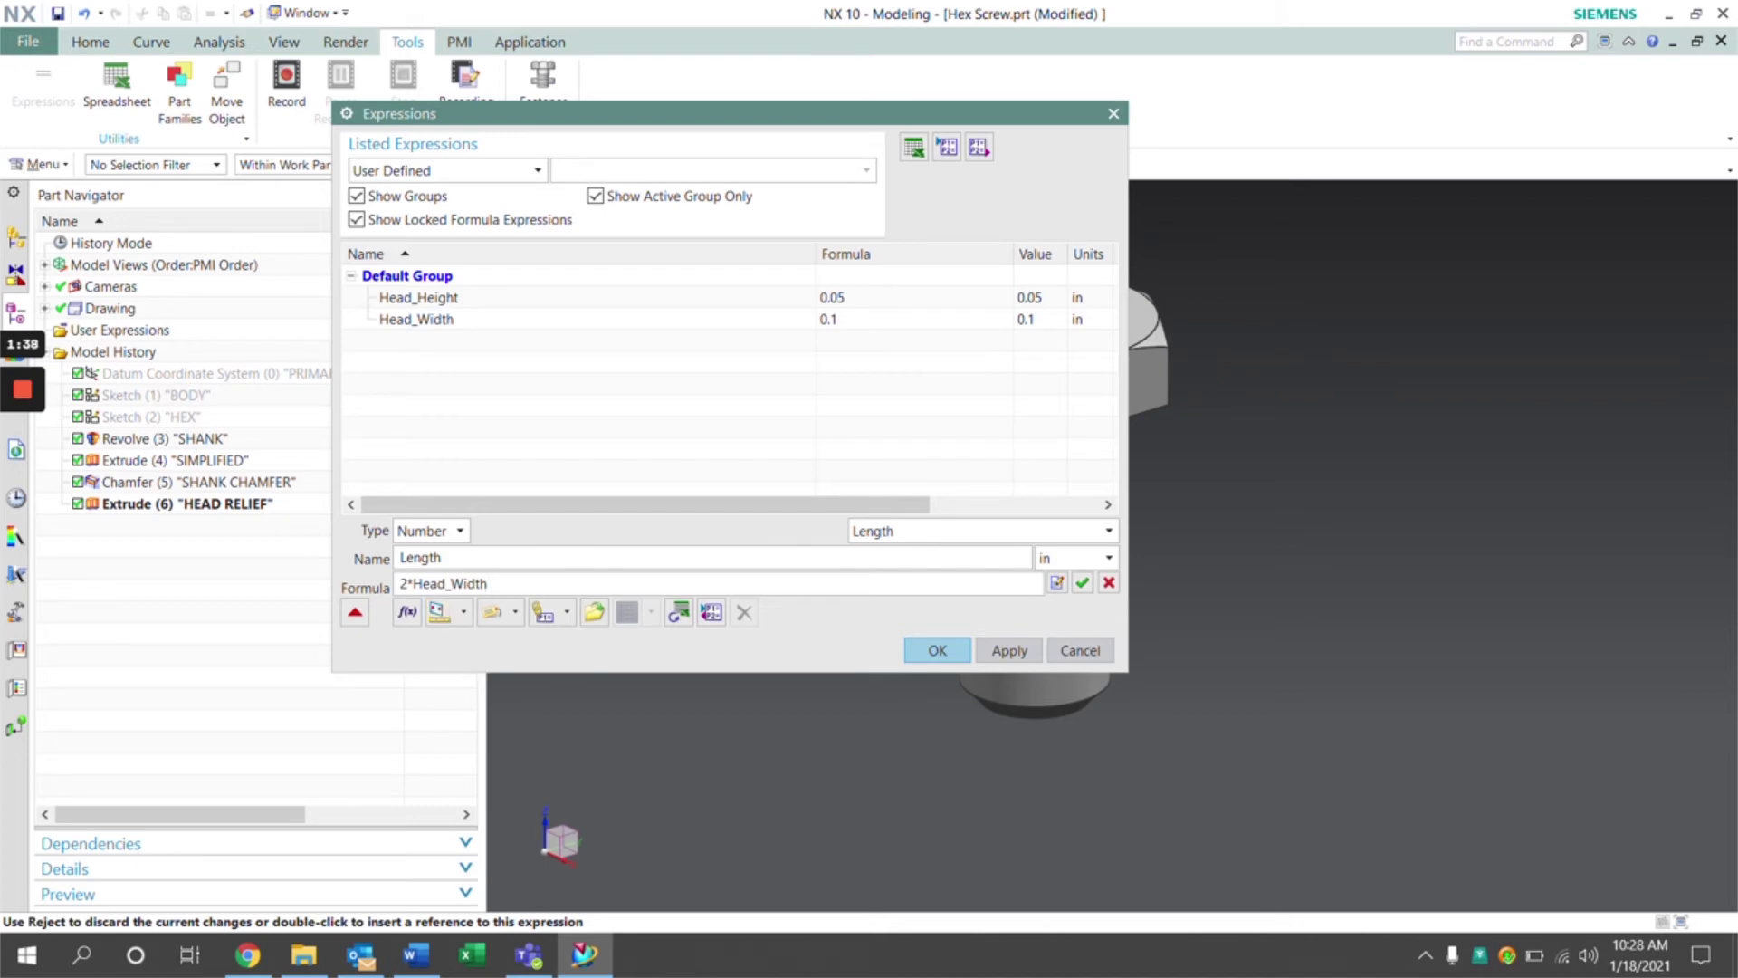
pyautogui.click(1082, 582)
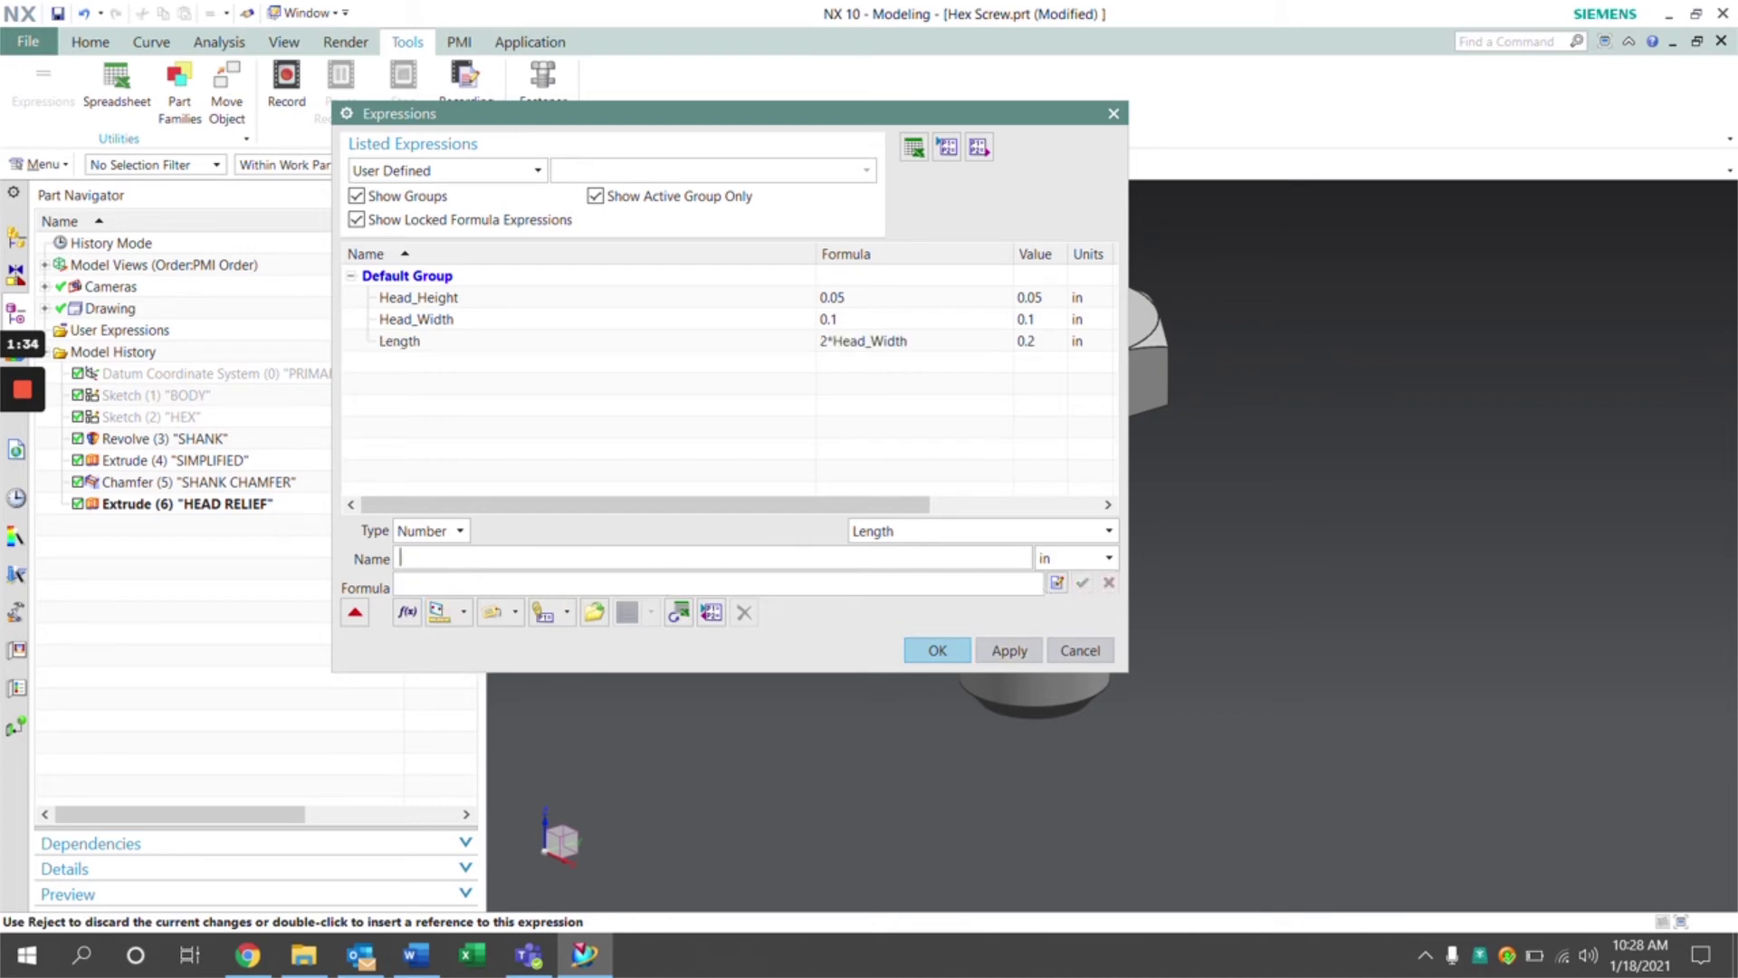
# Add the Major_Diameter expression of 0.056 in and close the Expressions dialog.
pyautogui.write('Major')
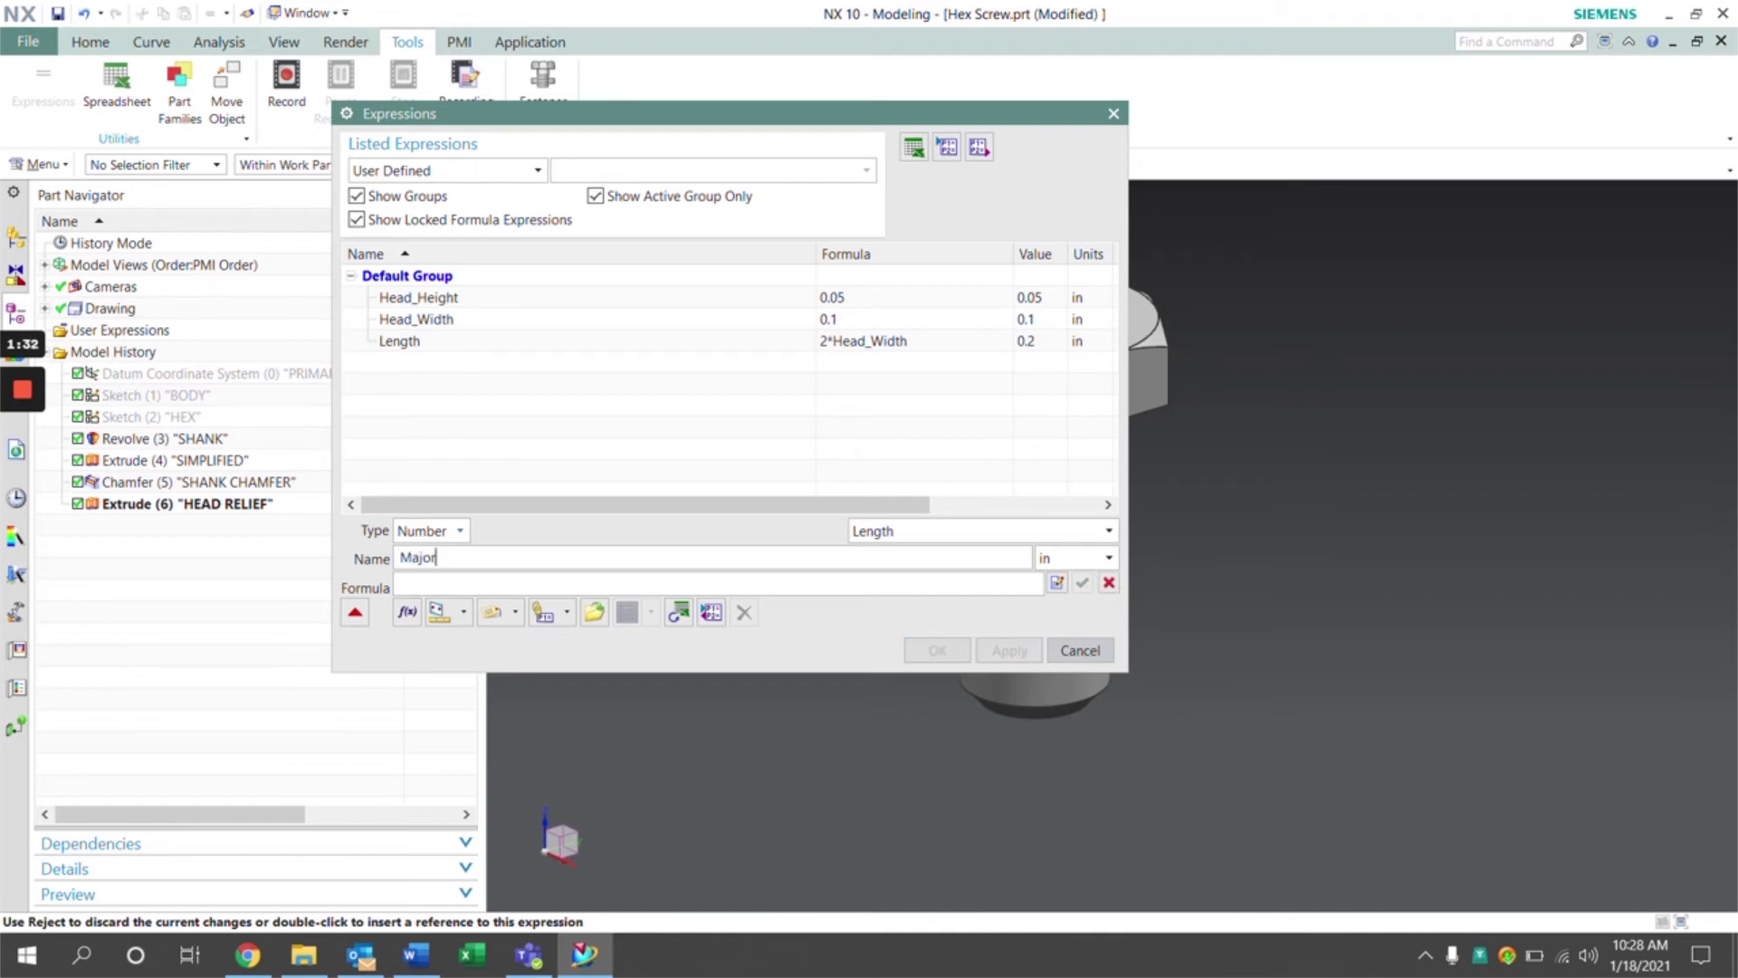
pyautogui.write('_Diameter')
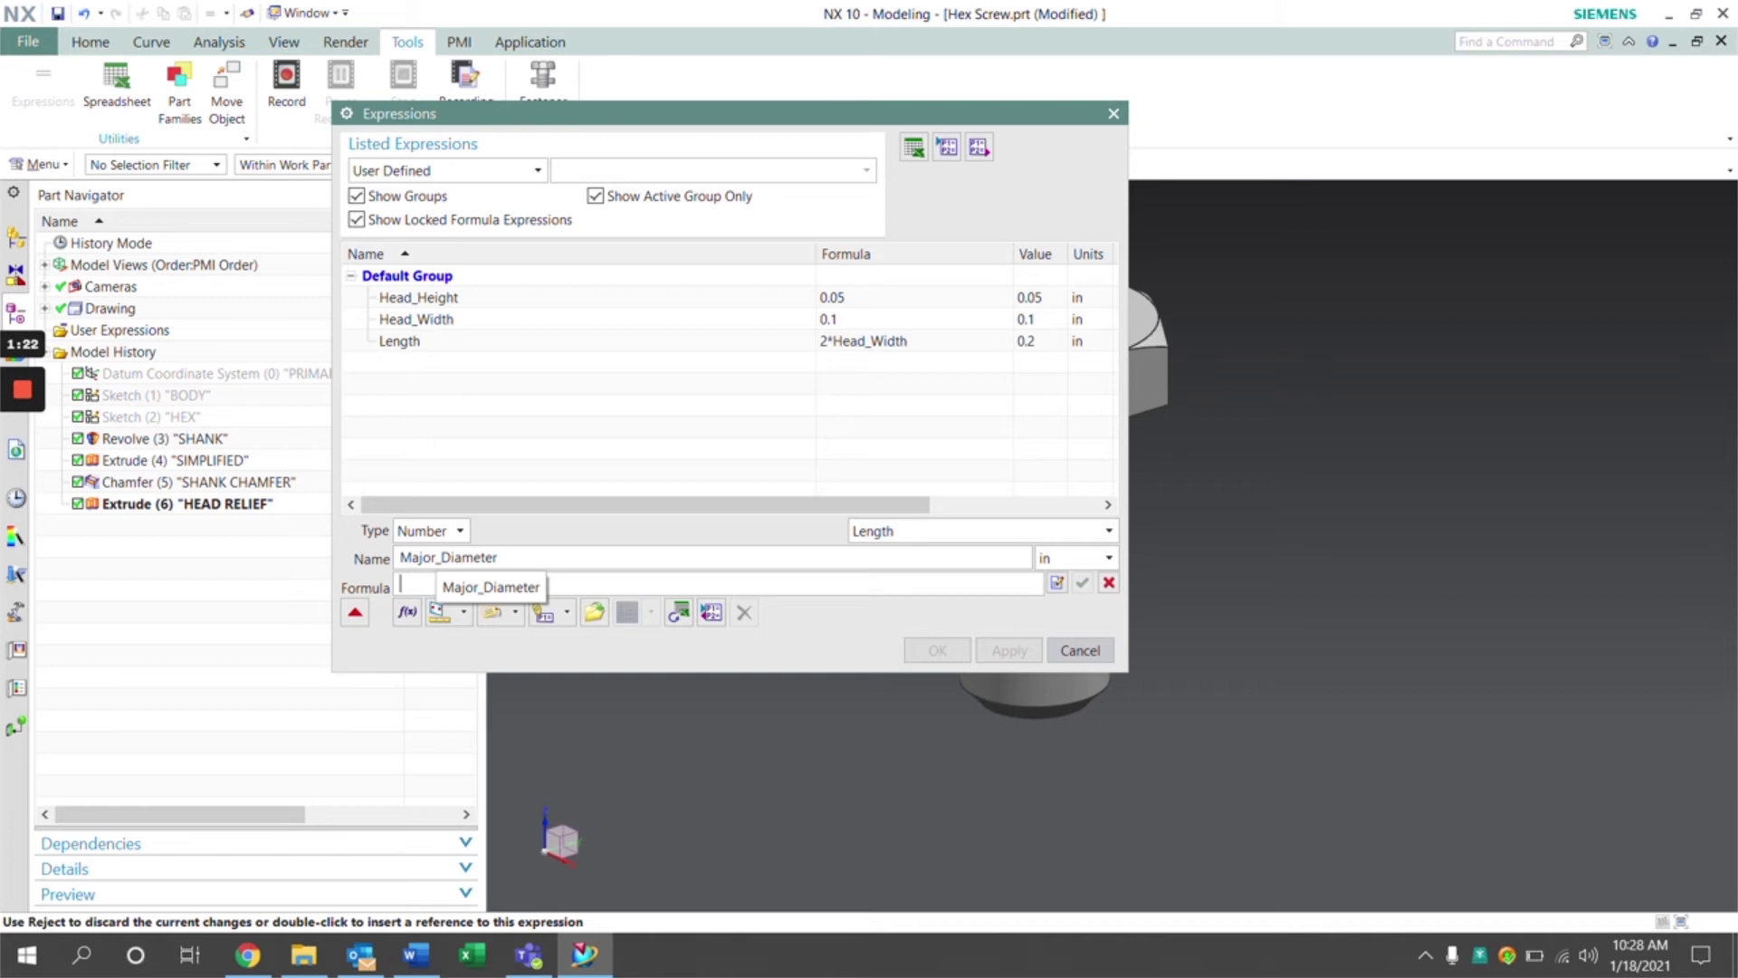
pyautogui.write('0.056')
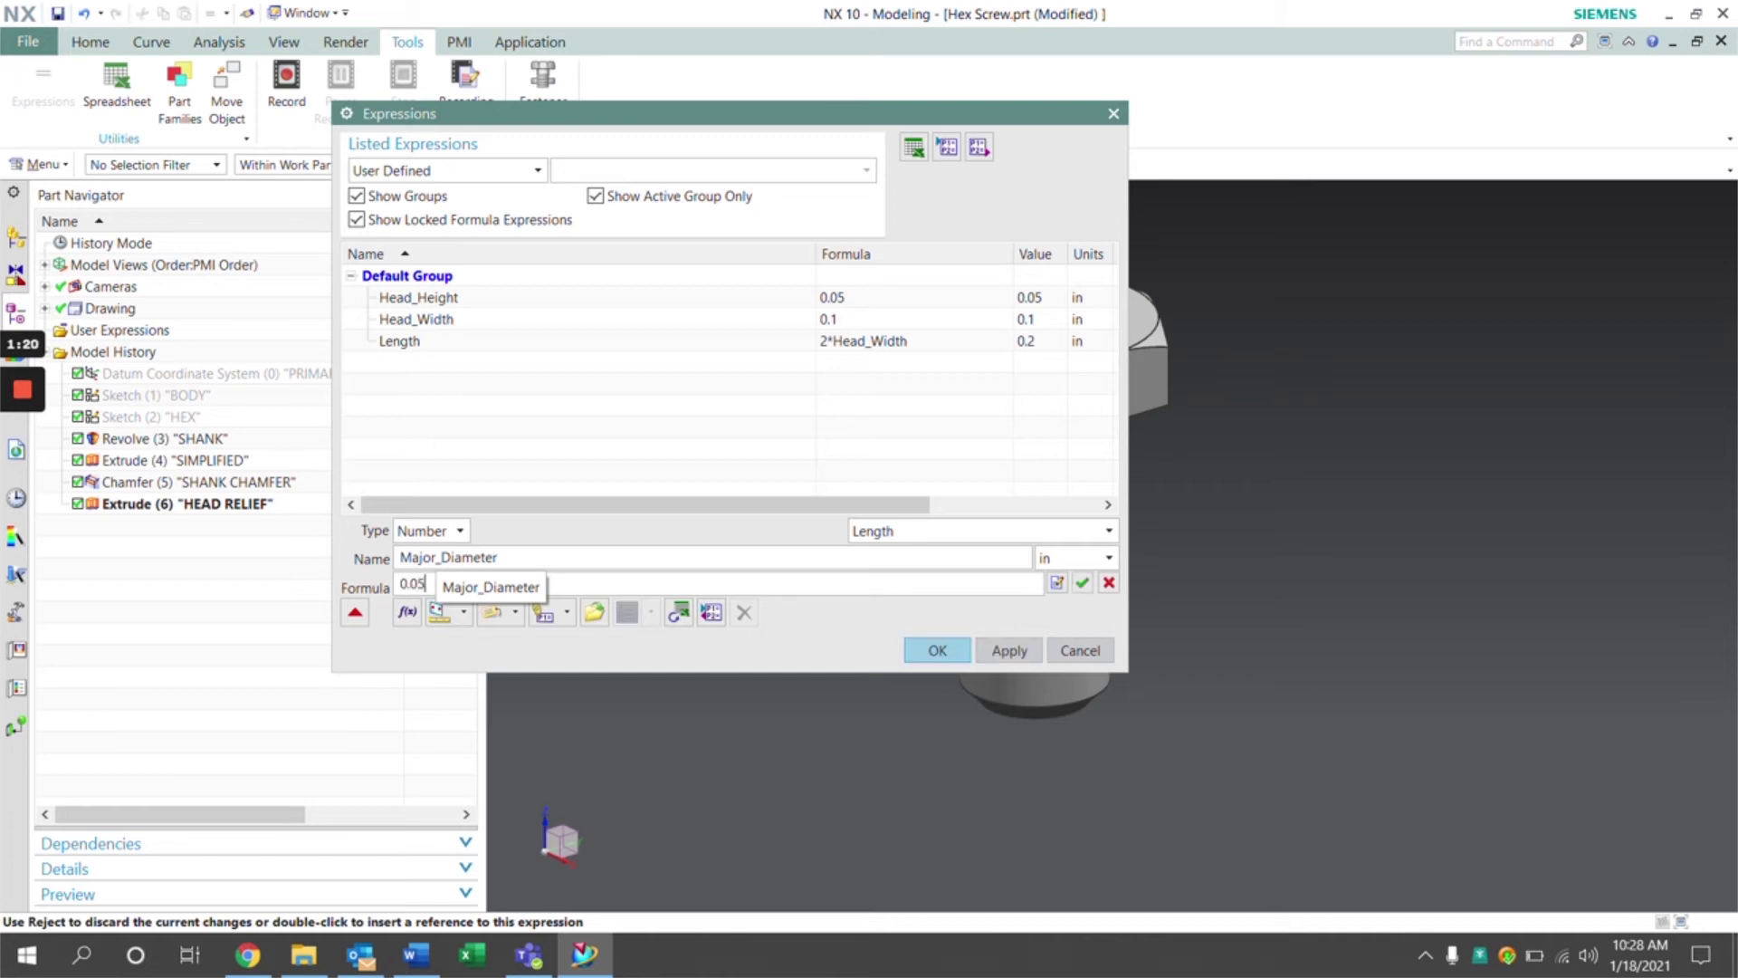
pyautogui.click(1082, 582)
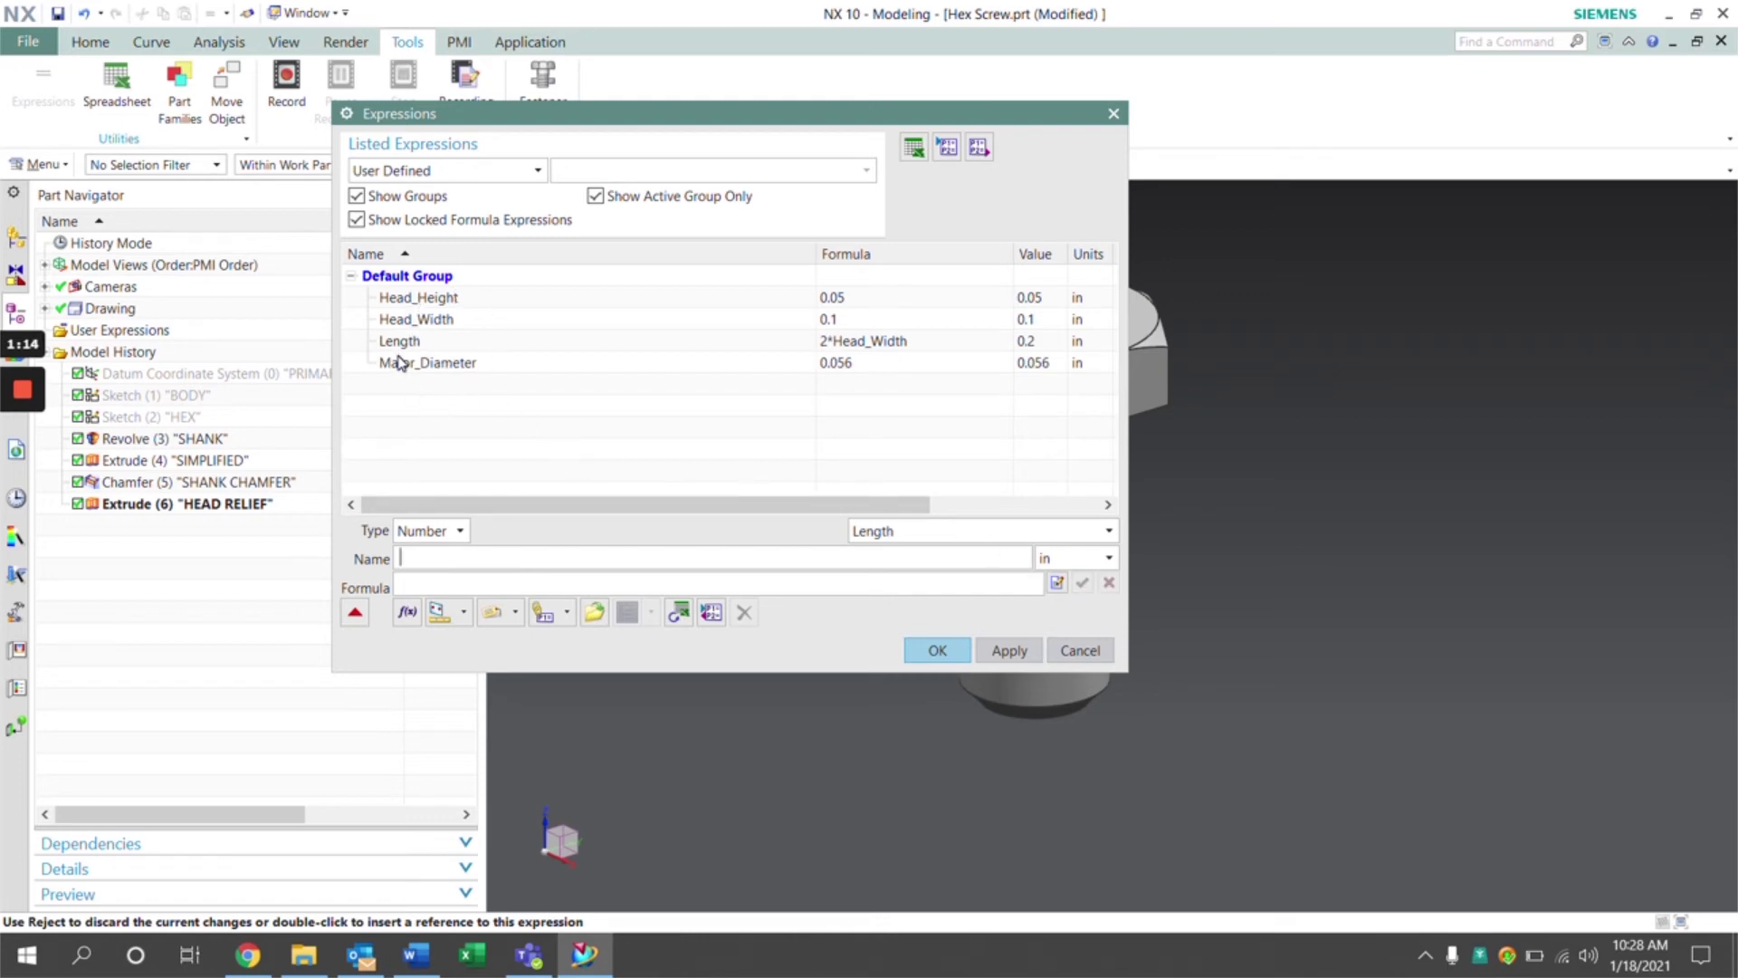
pyautogui.click(938, 649)
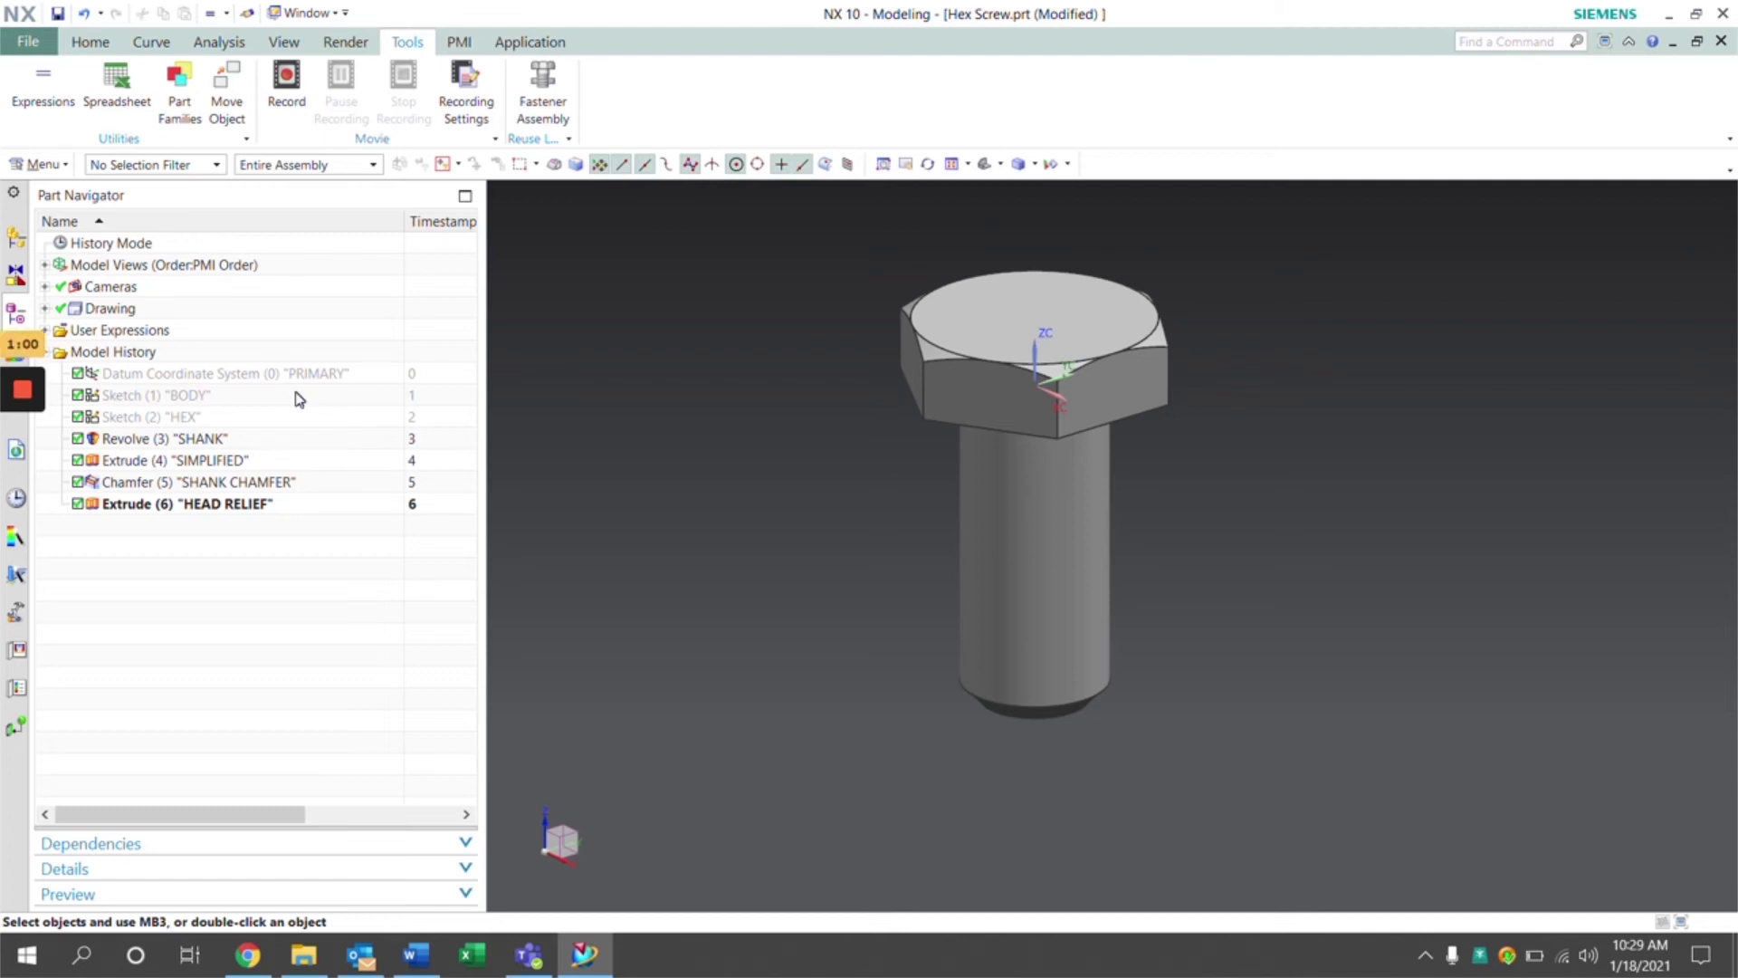
# Open the BODY sketch with Edit with Rollback and start editing the p482 dimension.
pyautogui.click(179, 401)
pyautogui.rightClick(179, 403)
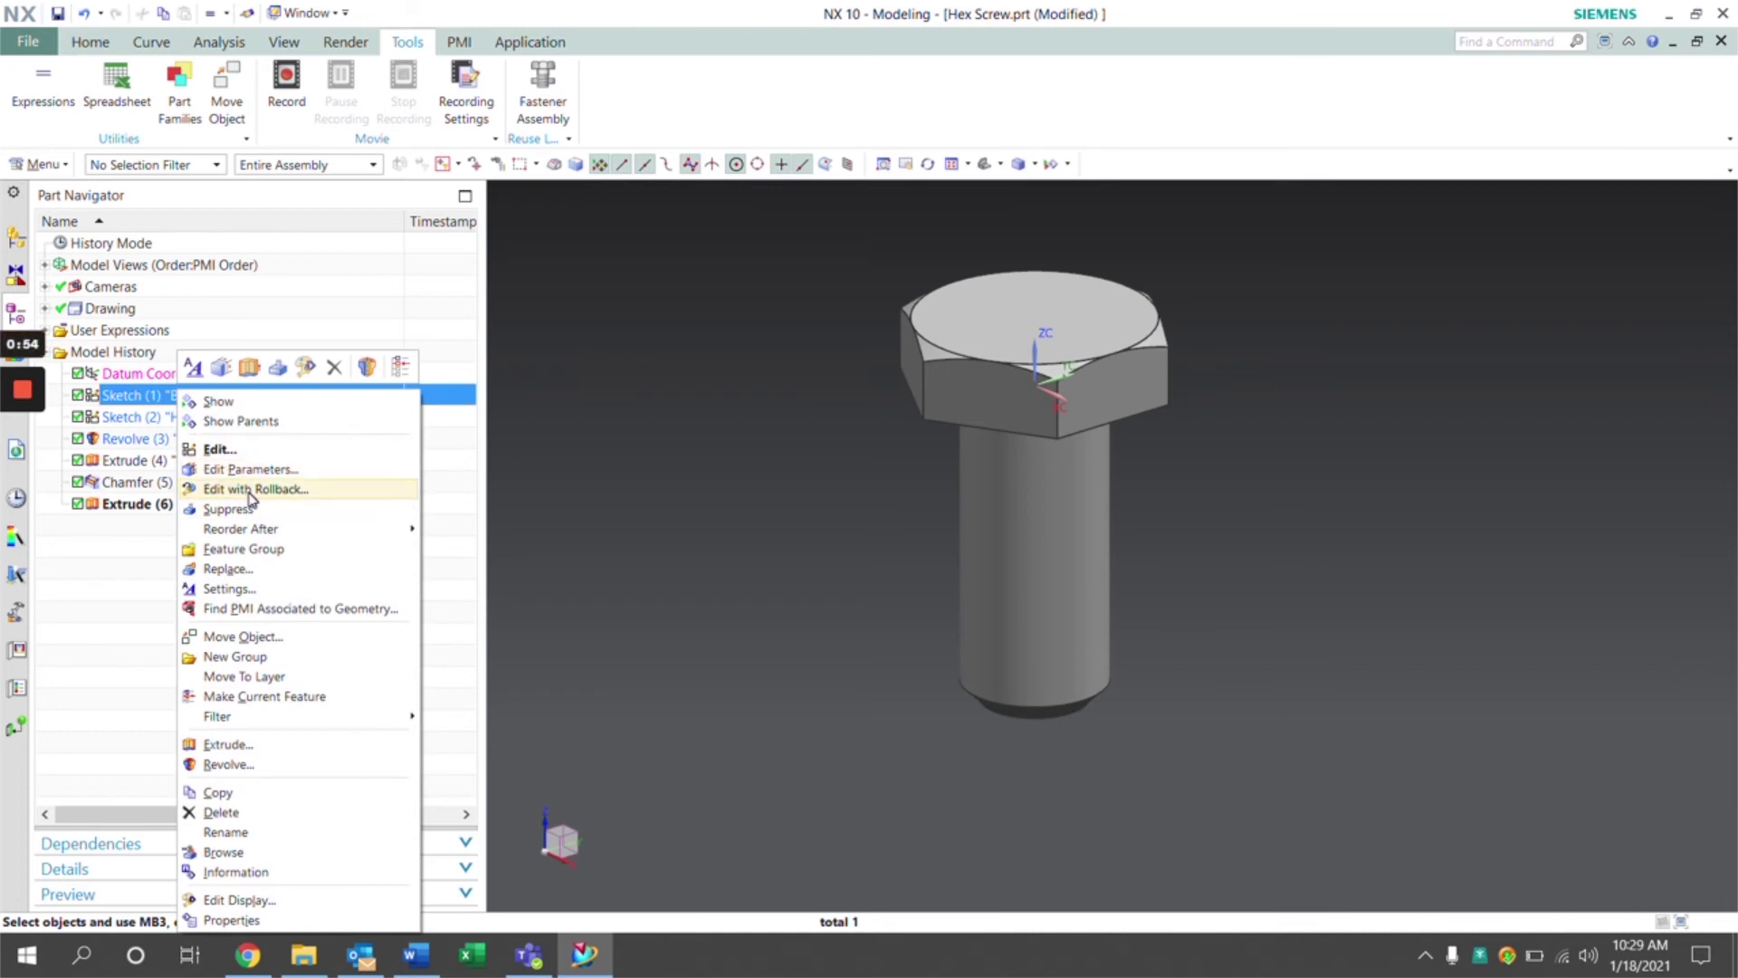
pyautogui.click(250, 491)
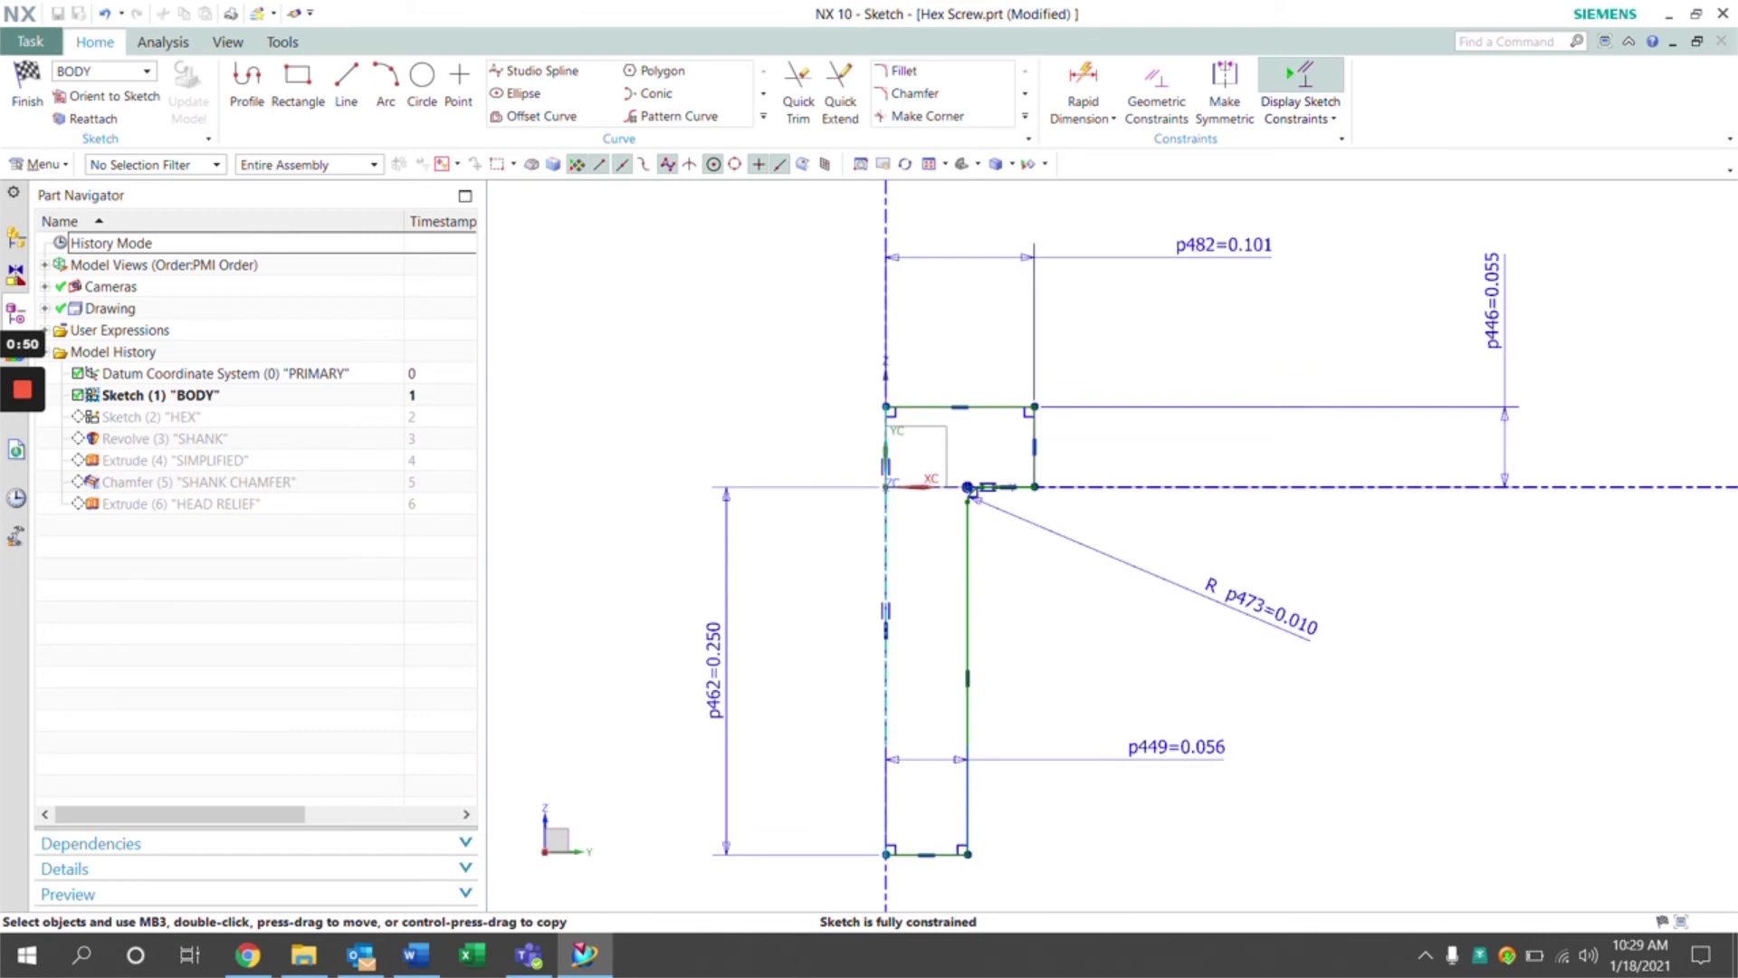
pyautogui.doubleClick(1234, 248)
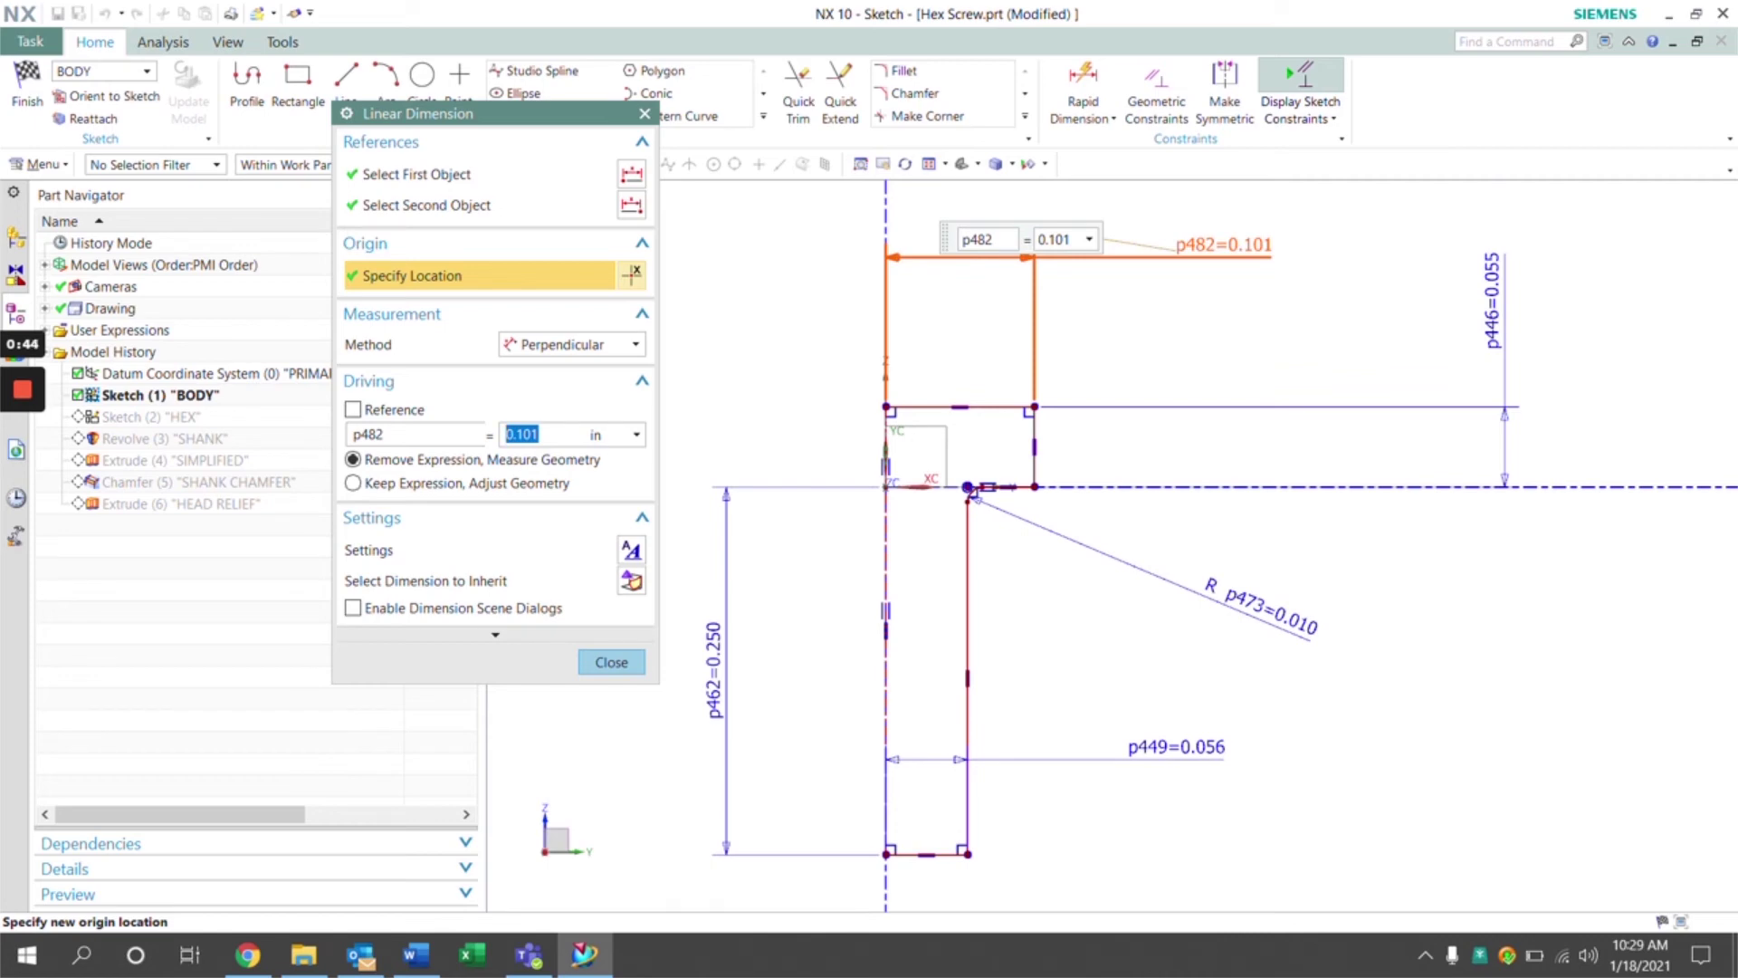
# Set the p482 width dimension's formula to Head_Width.
pyautogui.click(639, 438)
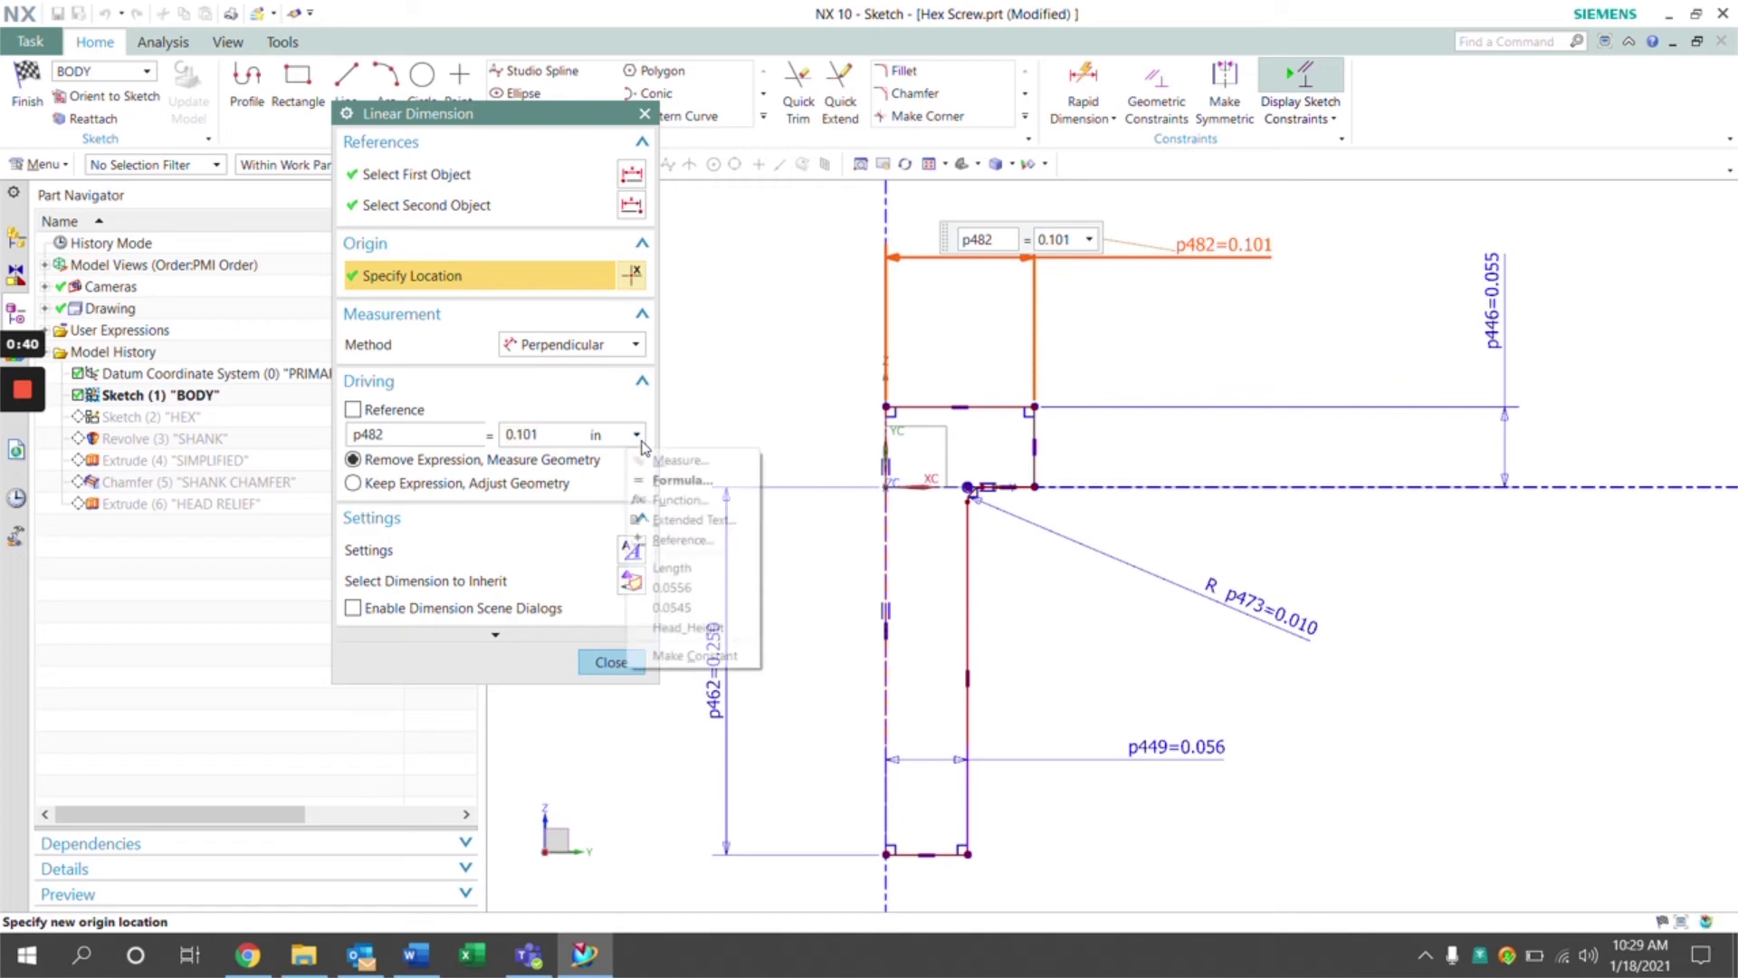
pyautogui.click(675, 481)
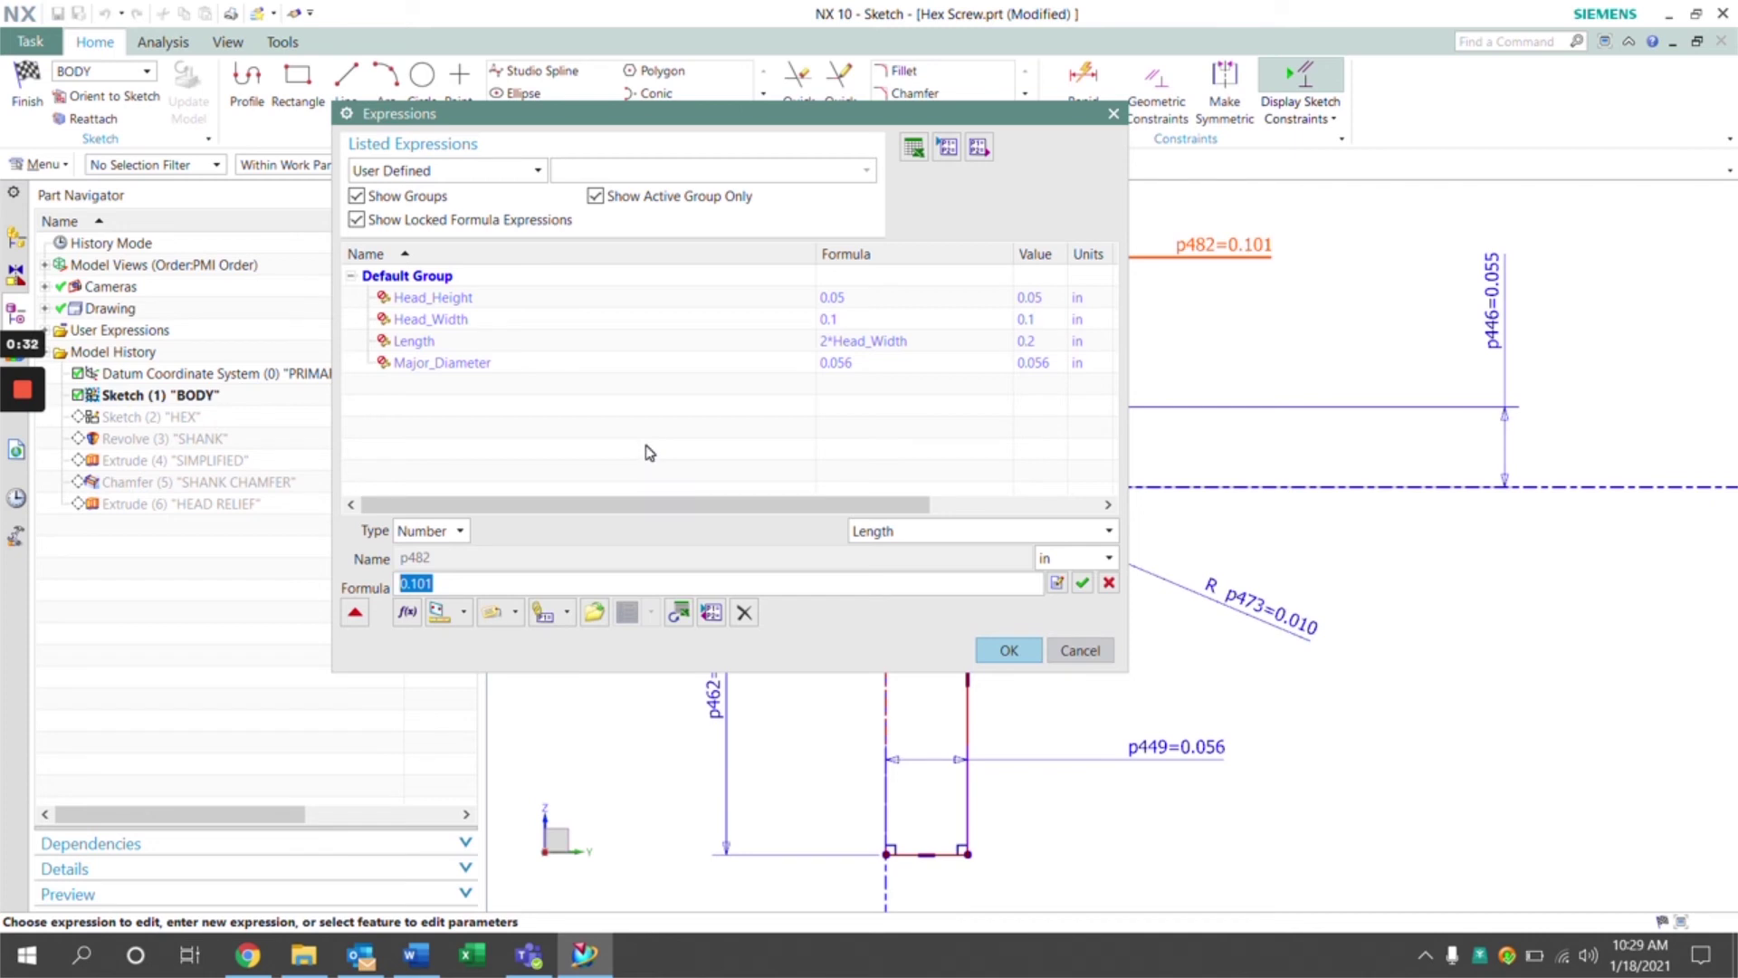
pyautogui.write('he')
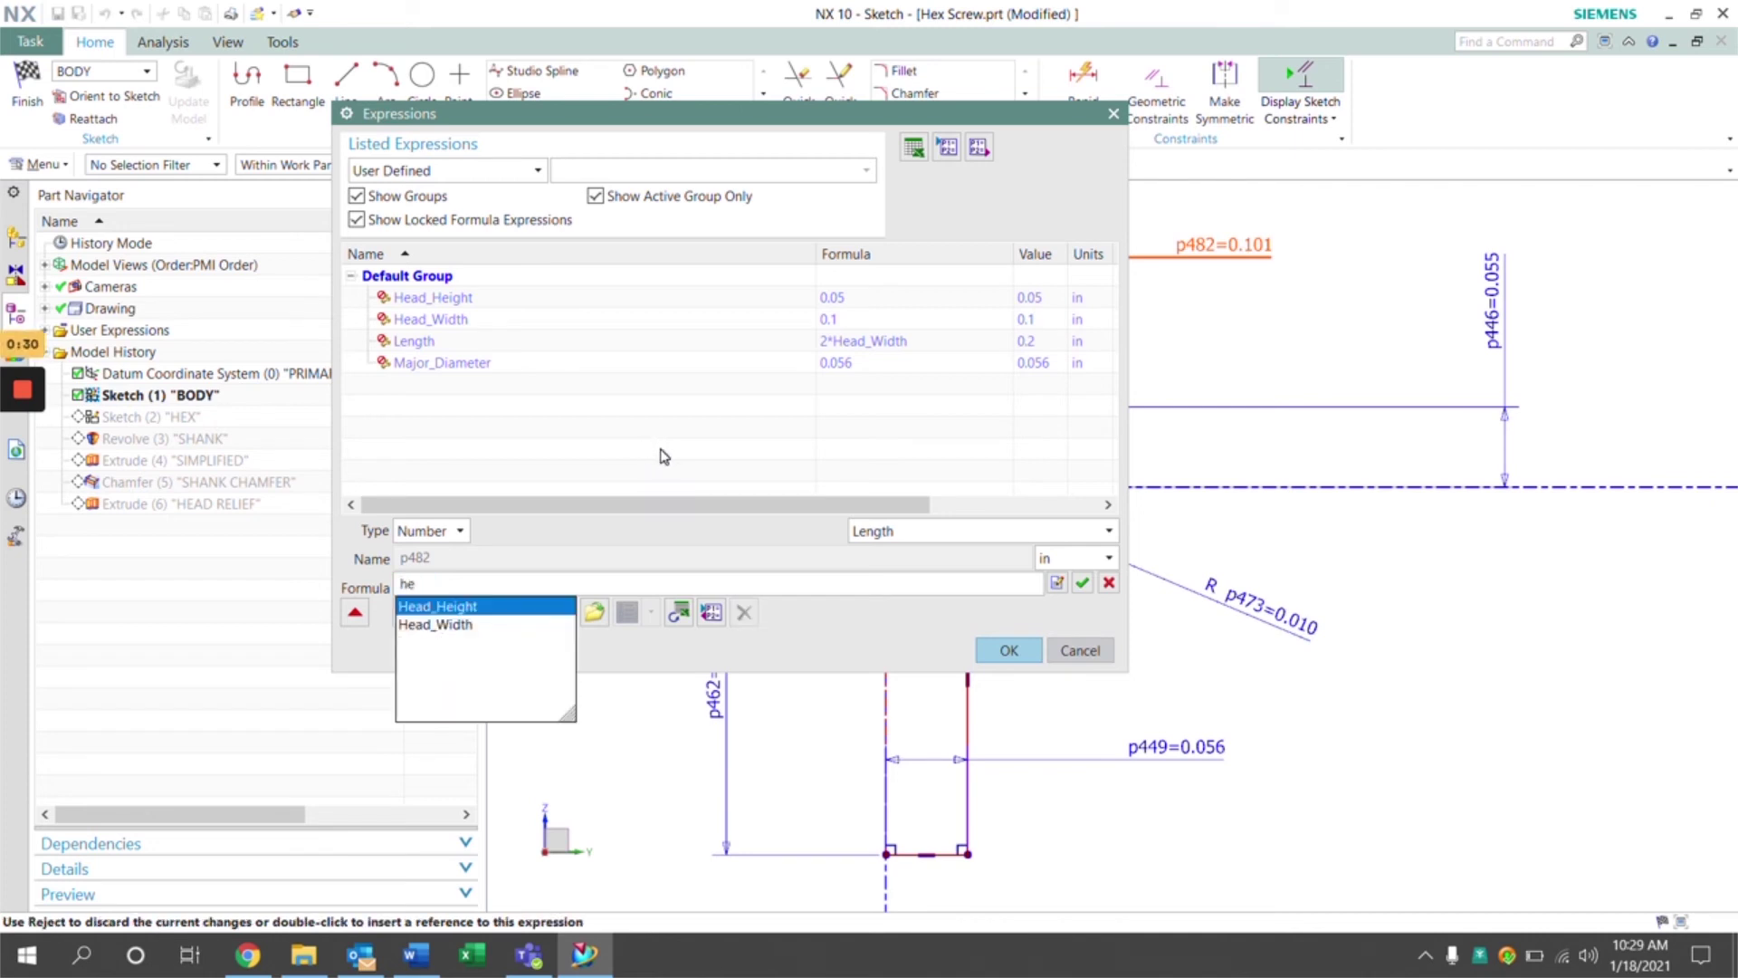
pyautogui.click(472, 624)
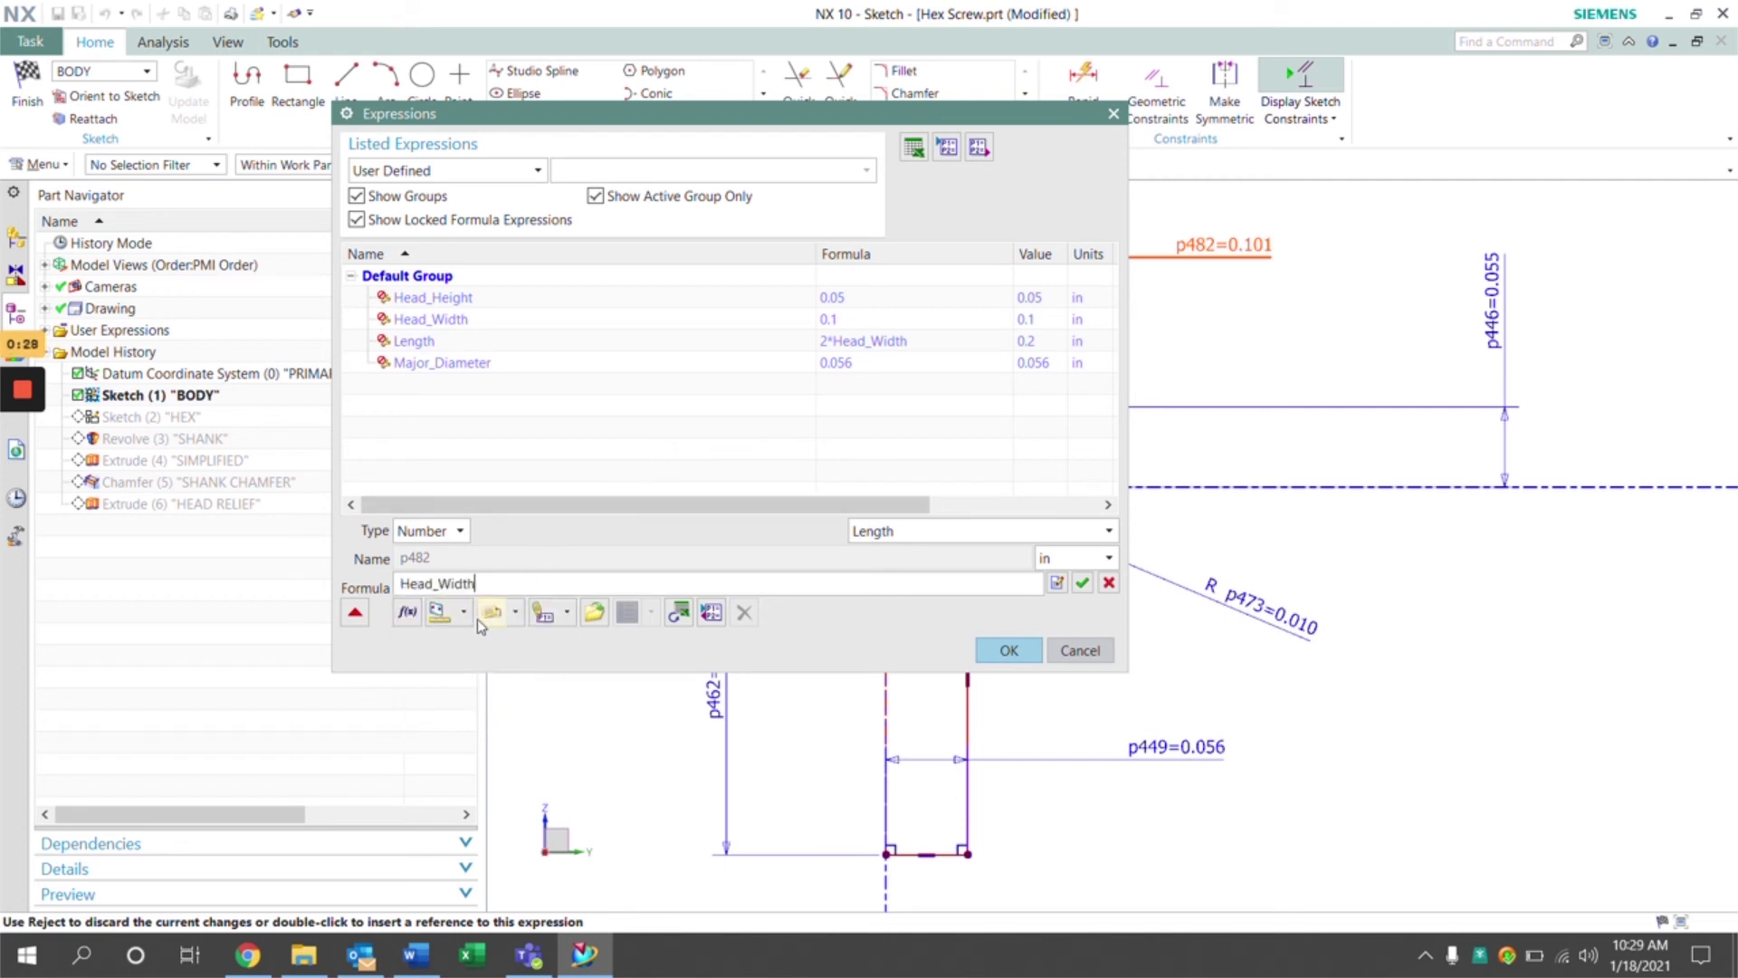
pyautogui.click(1011, 651)
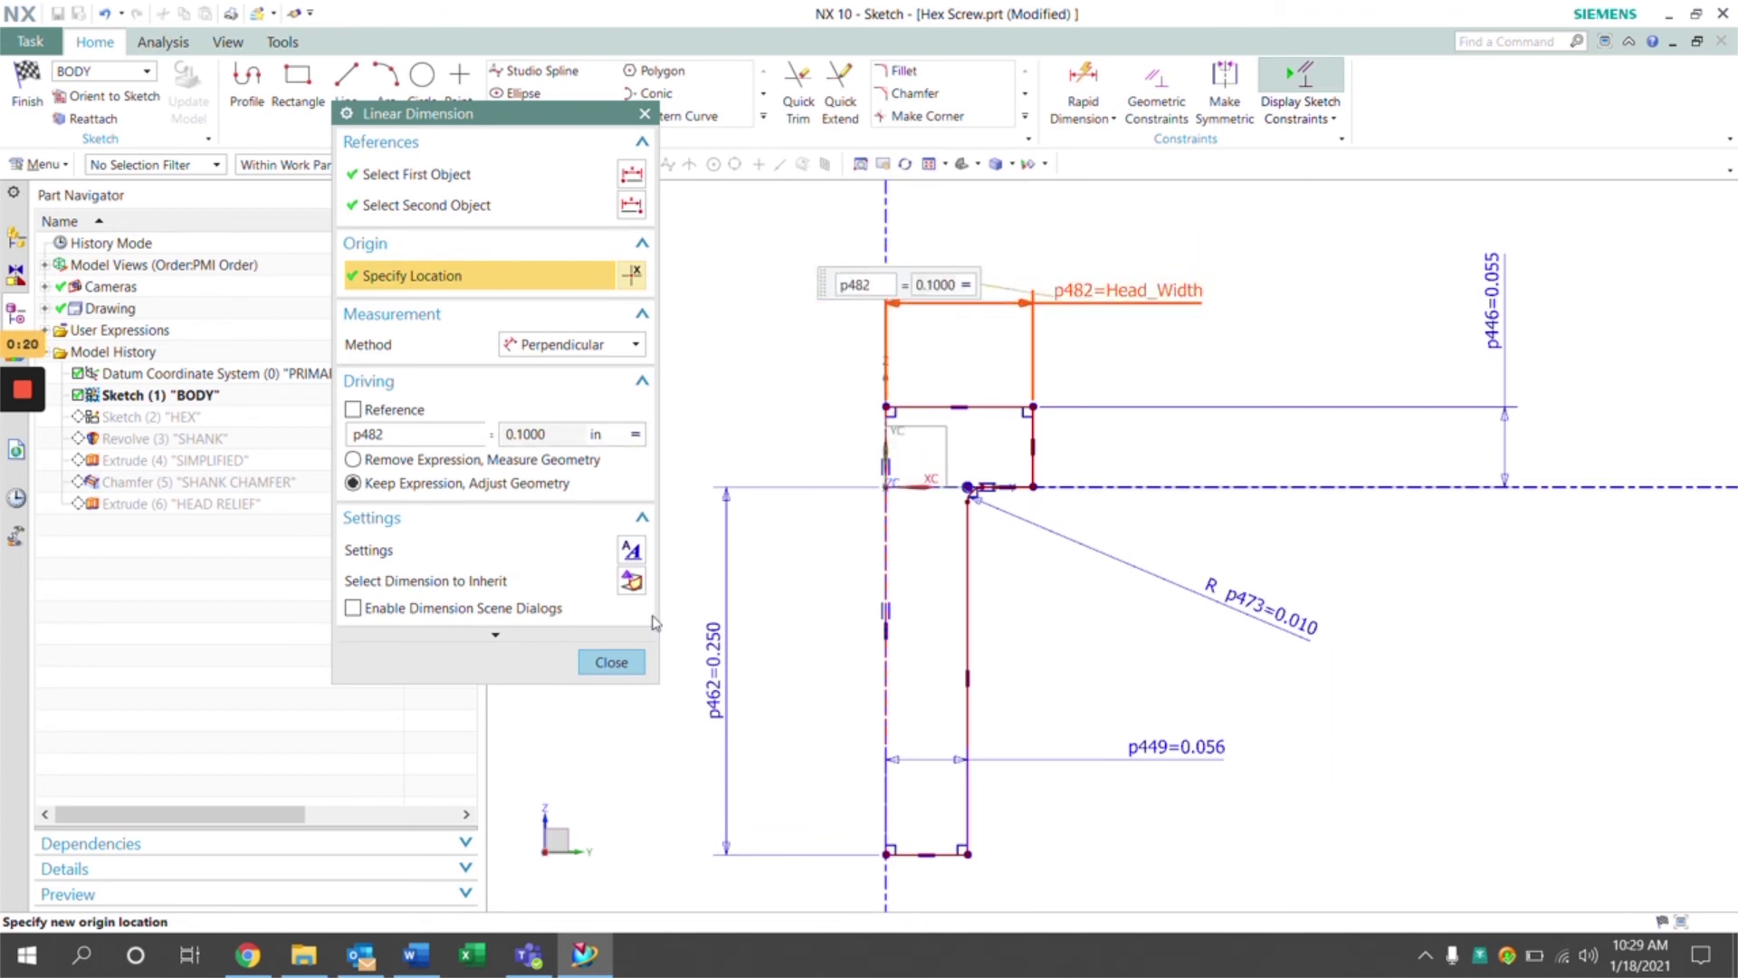
pyautogui.click(631, 669)
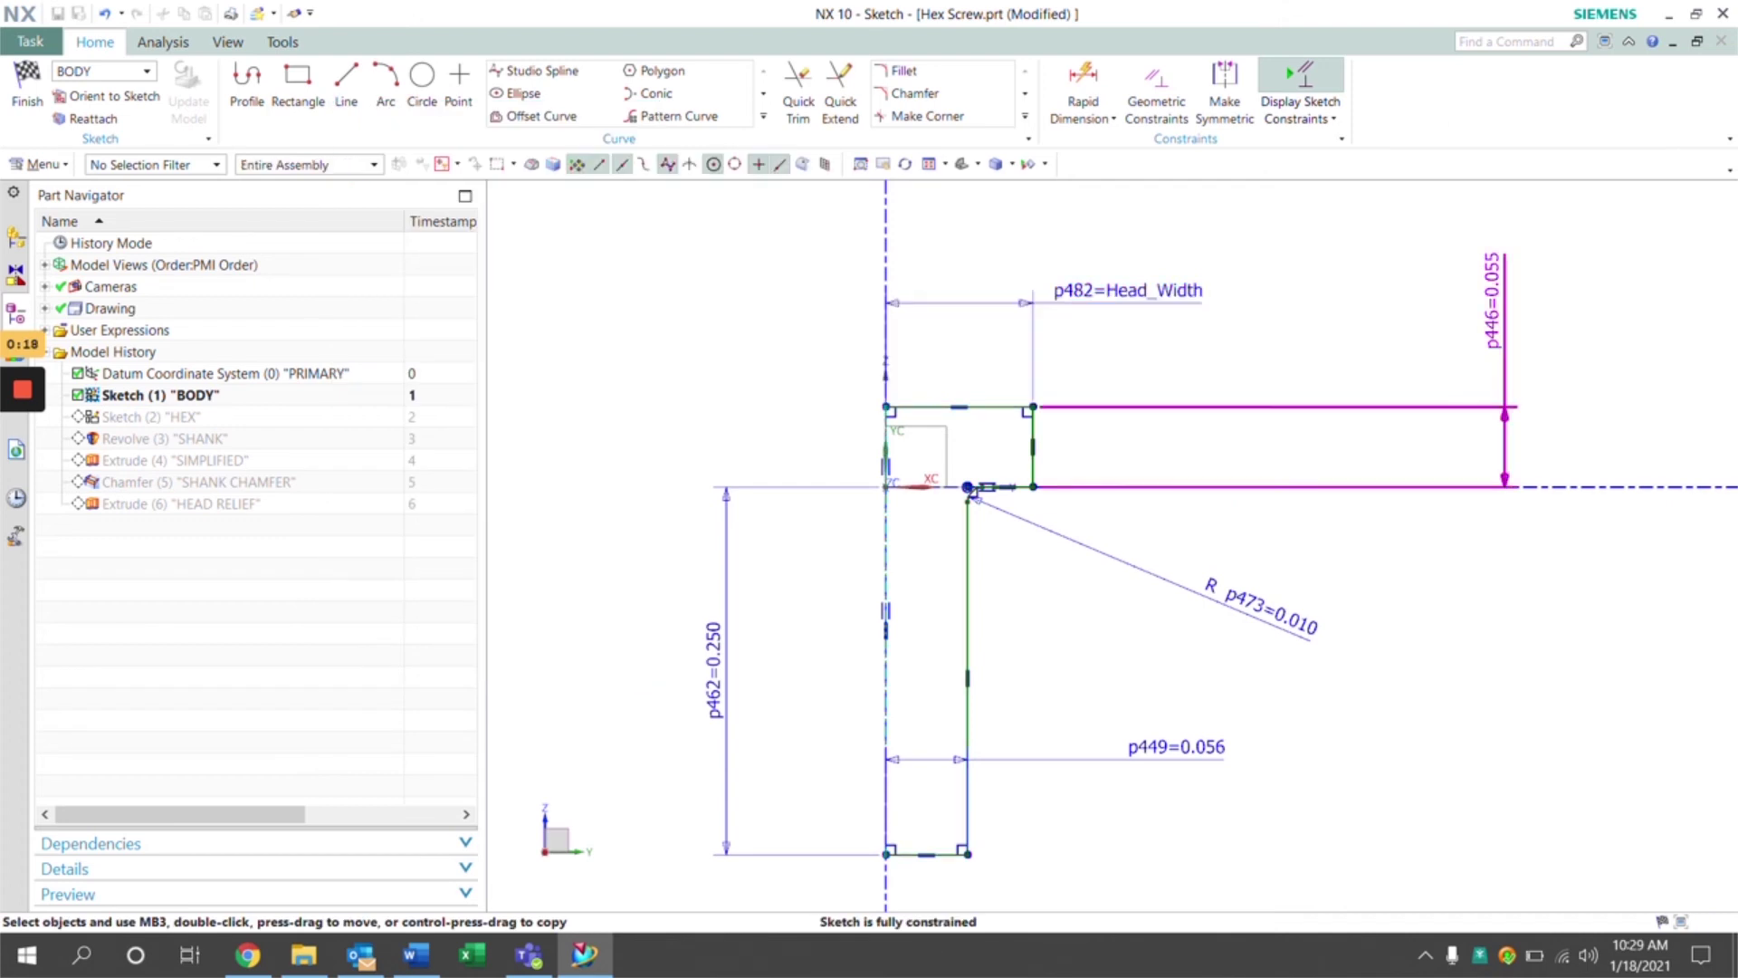
# Set the p446 height dimension's formula to Head_Height, making it 0.0500 in.
pyautogui.doubleClick(1494, 314)
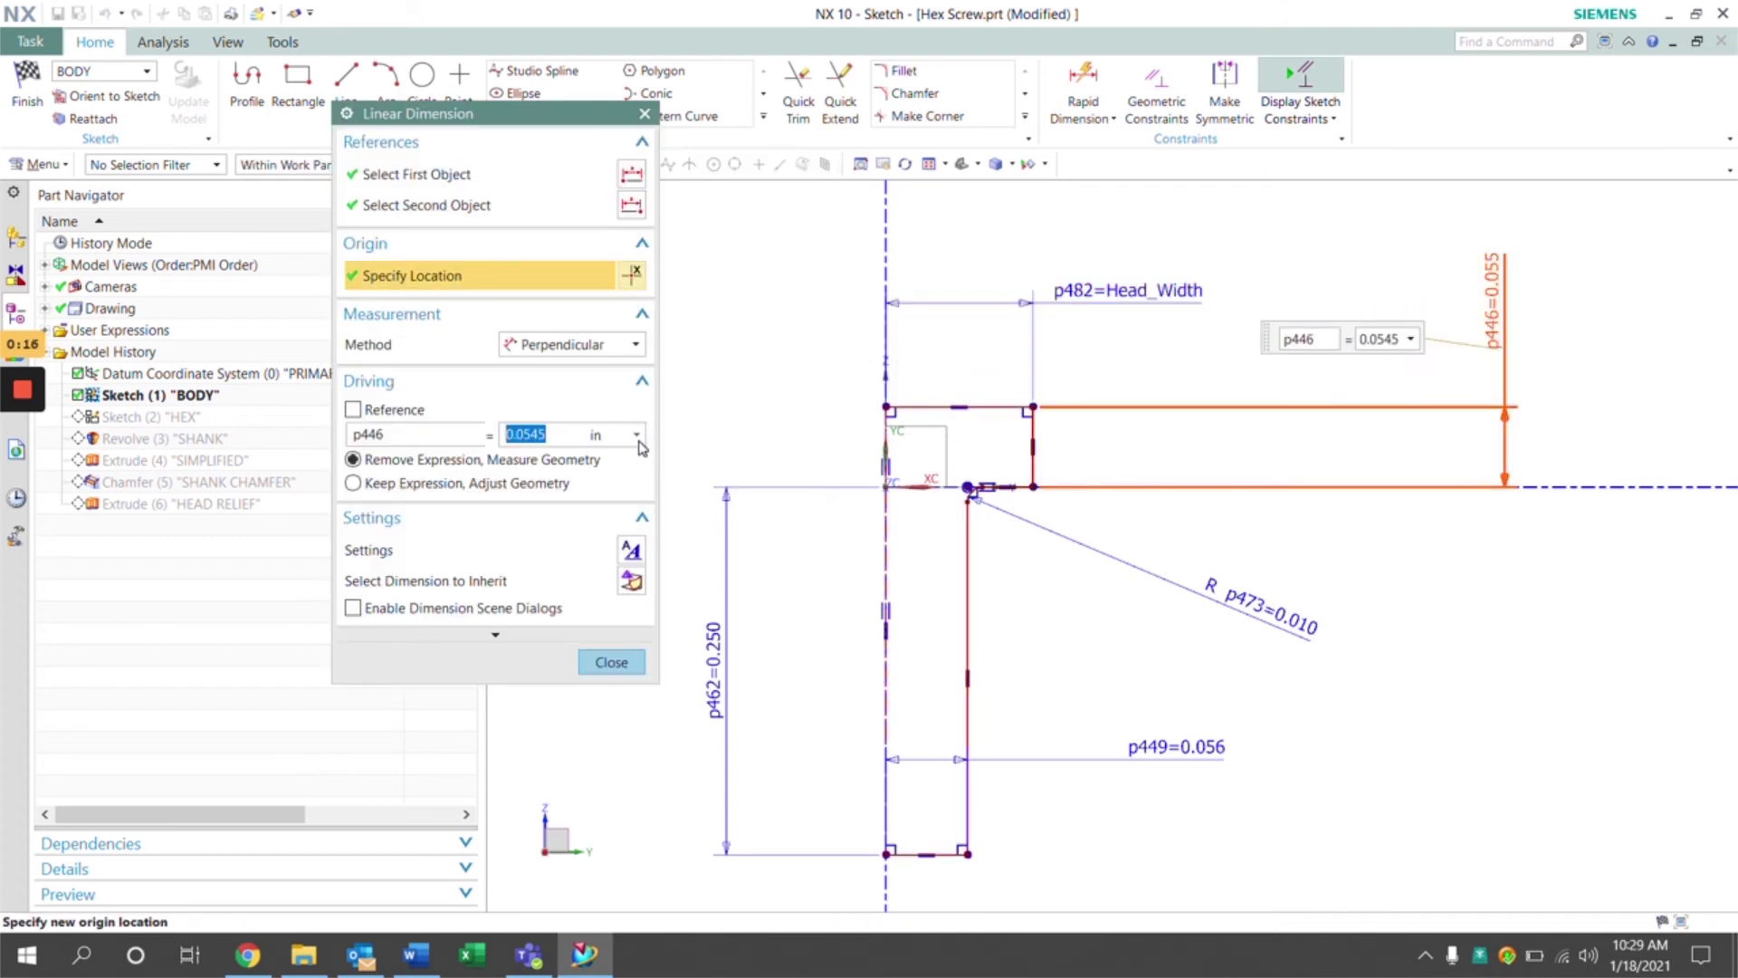
pyautogui.click(636, 435)
pyautogui.click(679, 480)
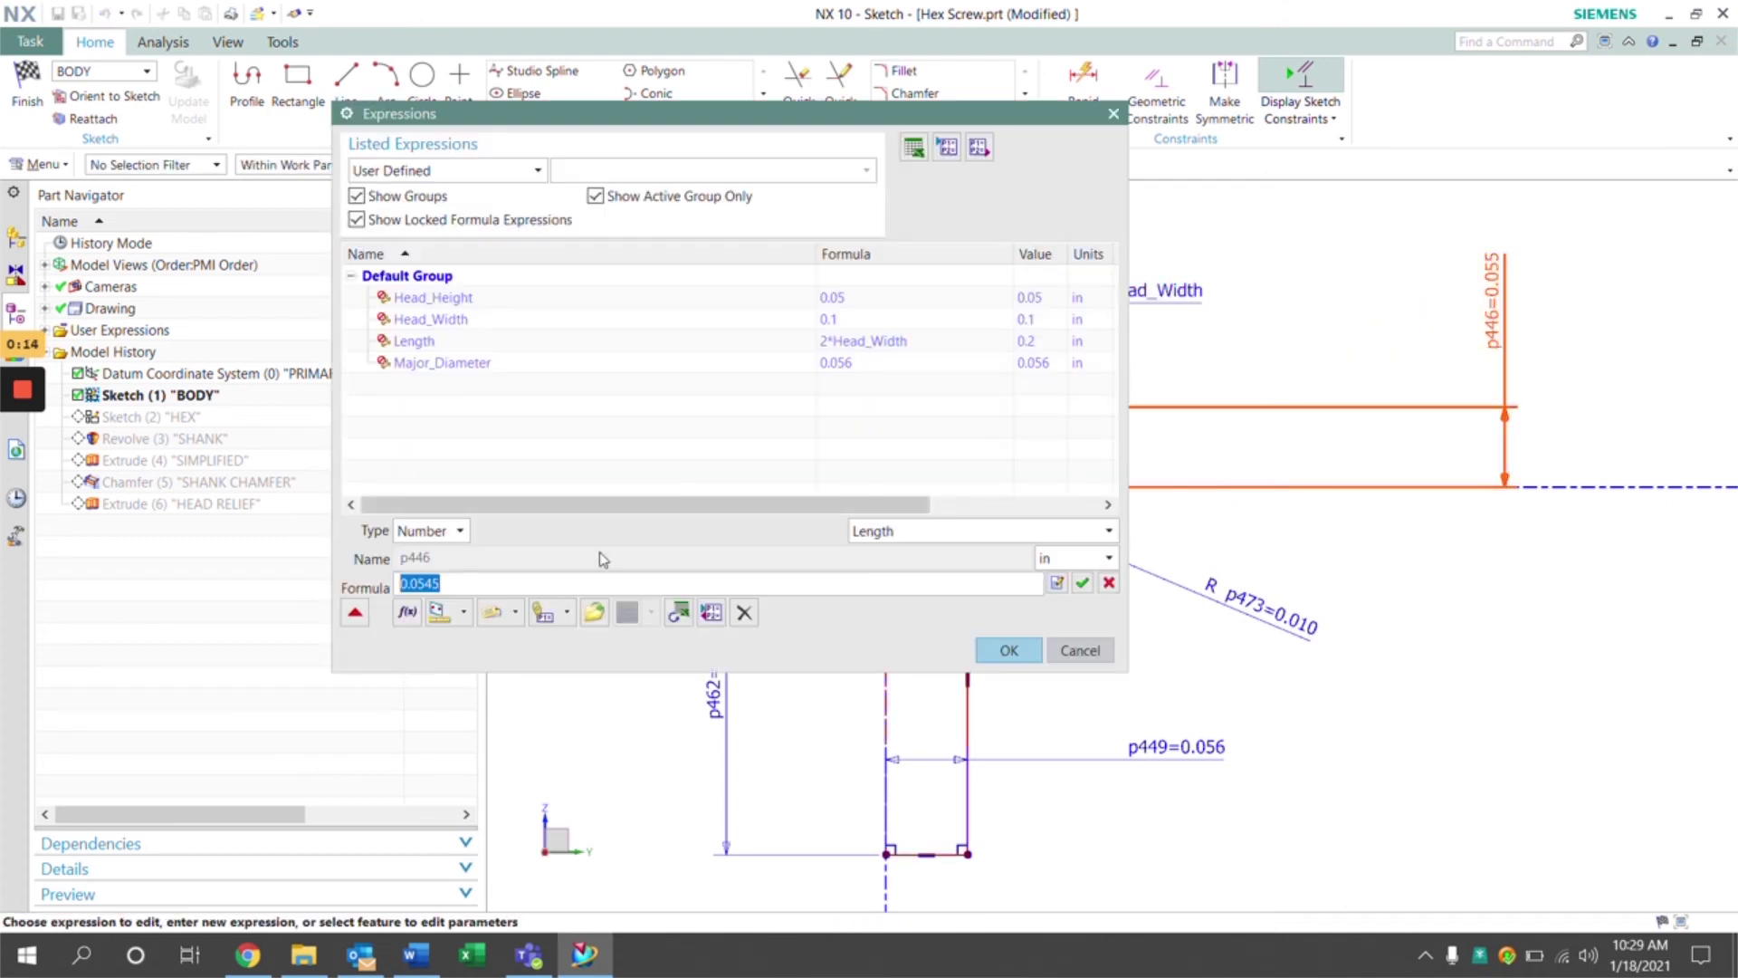
pyautogui.write('head')
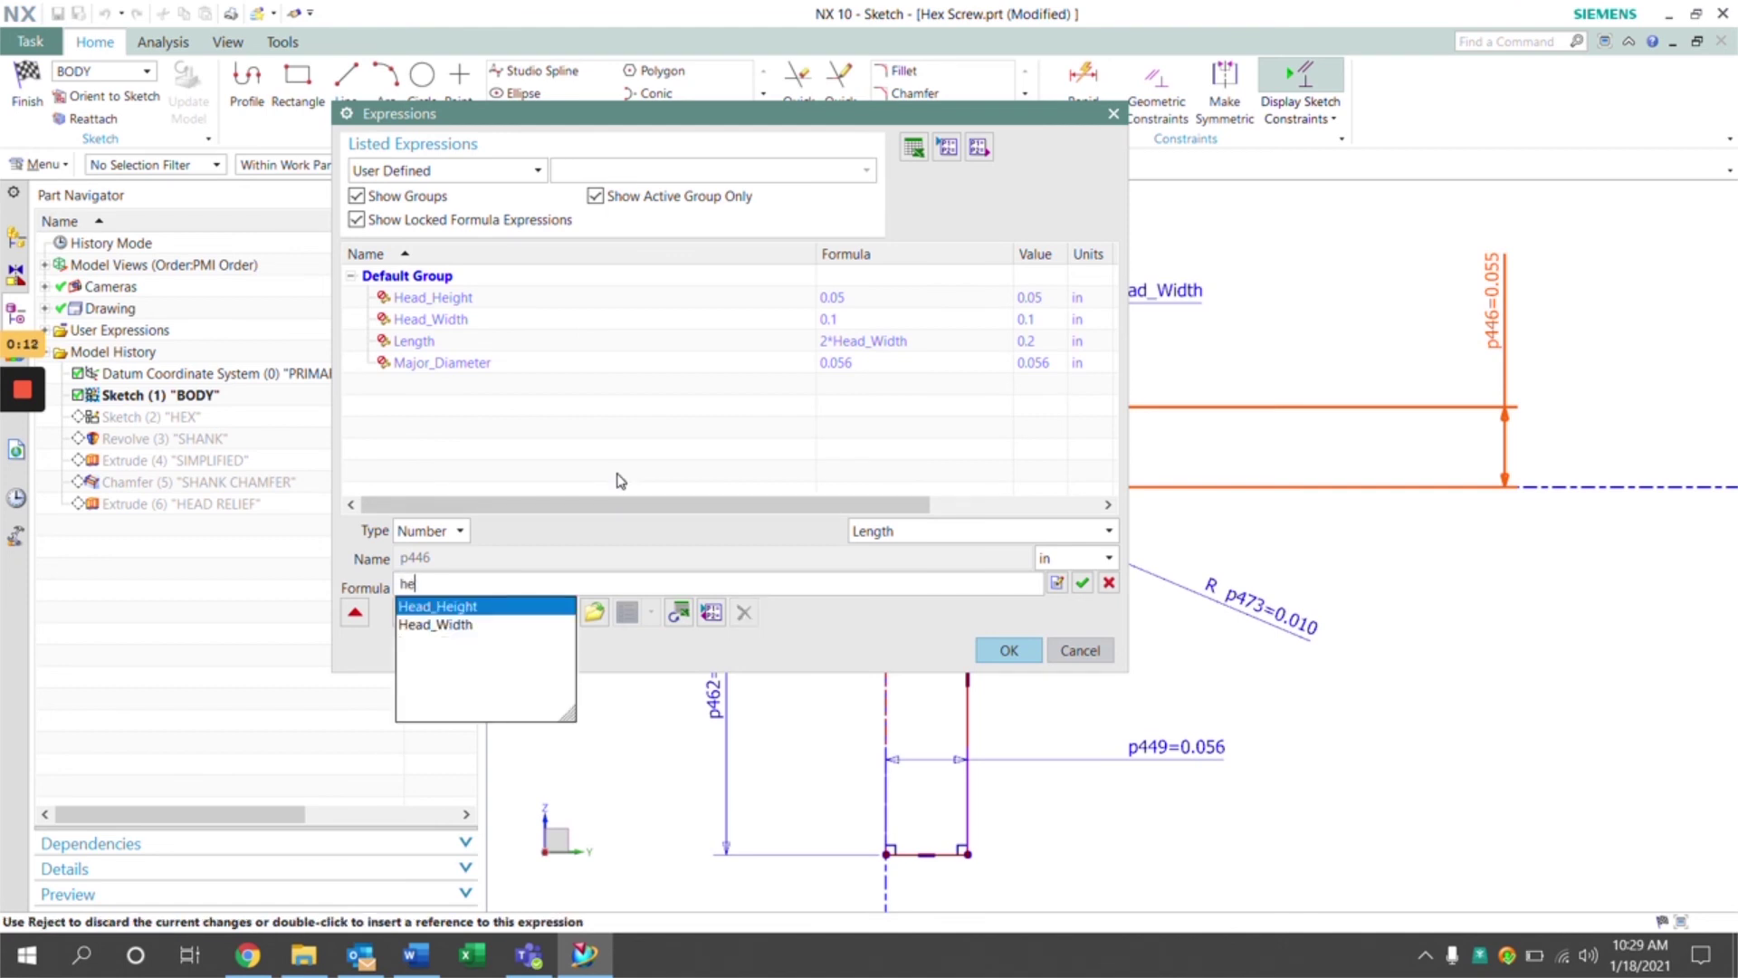
pyautogui.click(469, 607)
pyautogui.click(1008, 650)
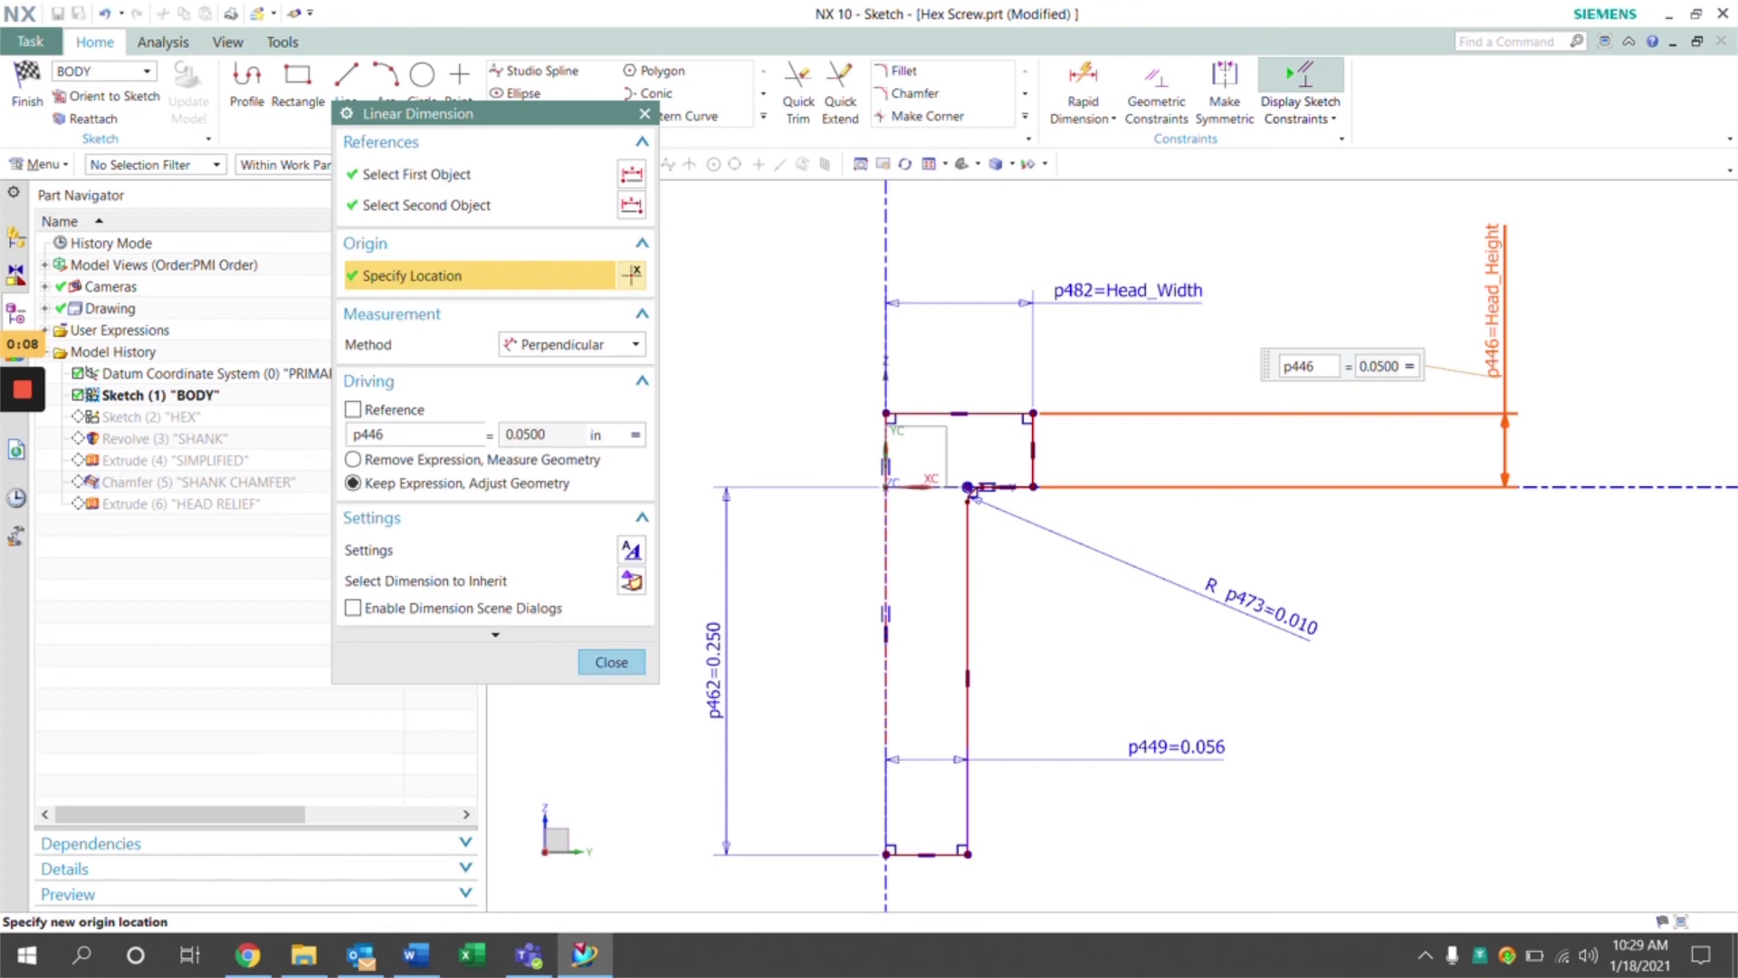
pyautogui.click(623, 668)
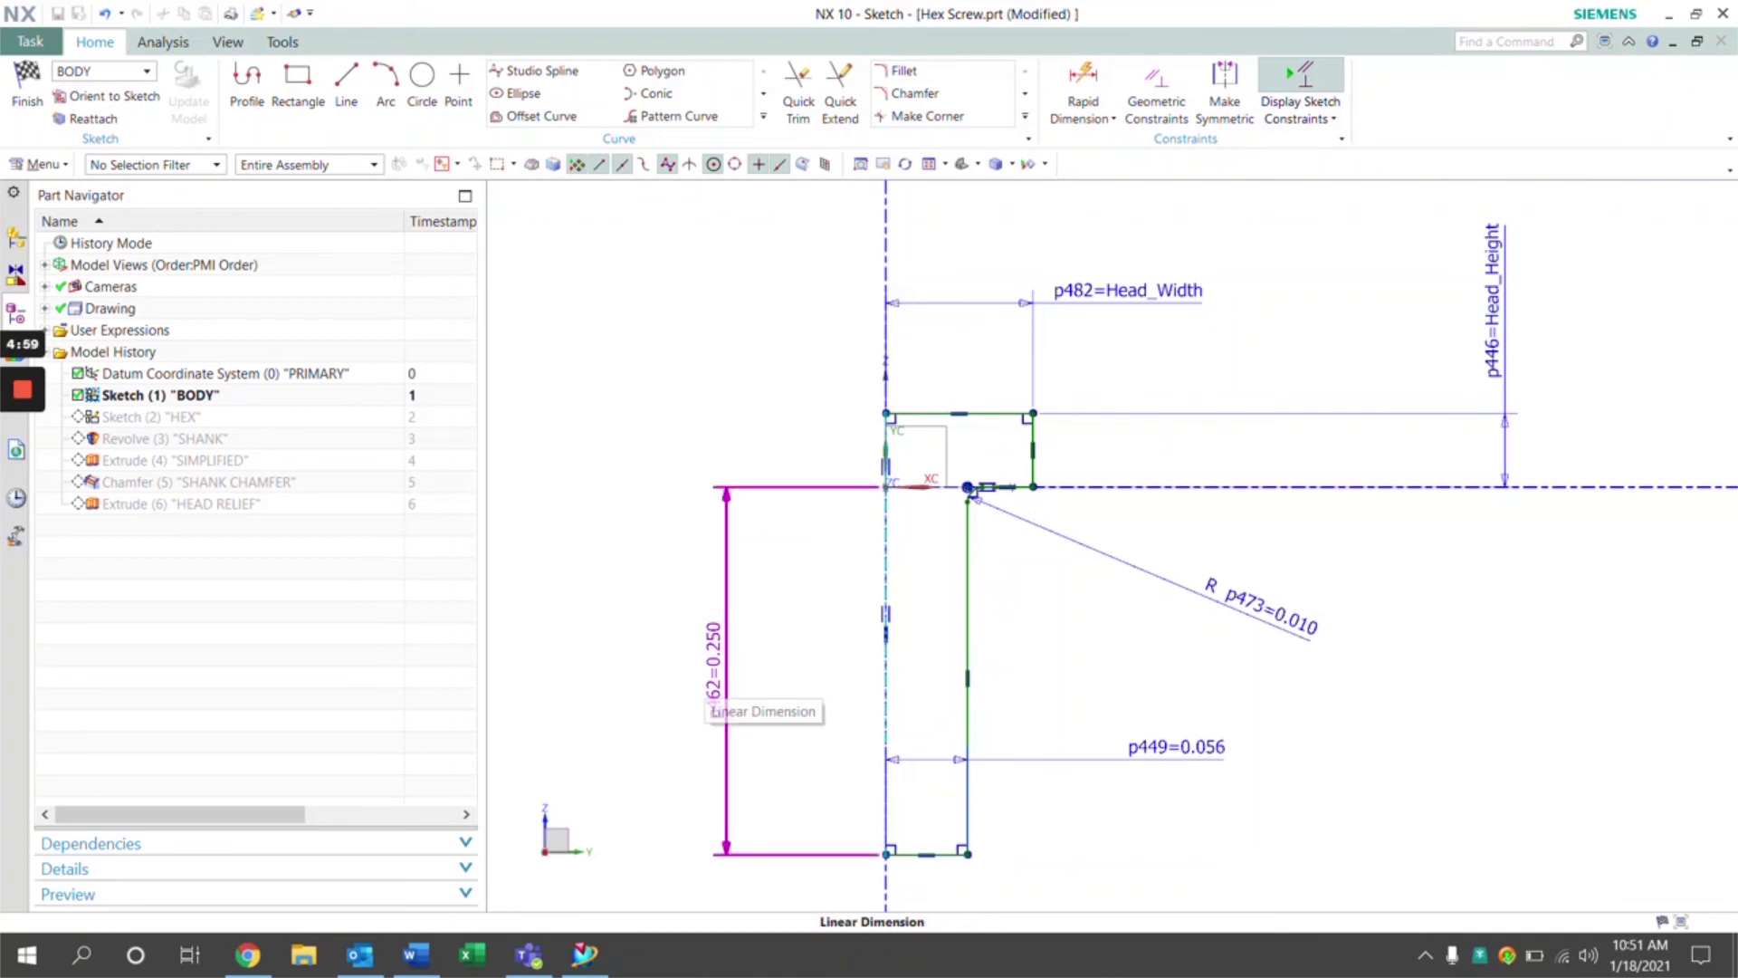
# Set the p462 length dimension's formula to Length, changing it from 0.250 to 0.2 in.
pyautogui.doubleClick(716, 670)
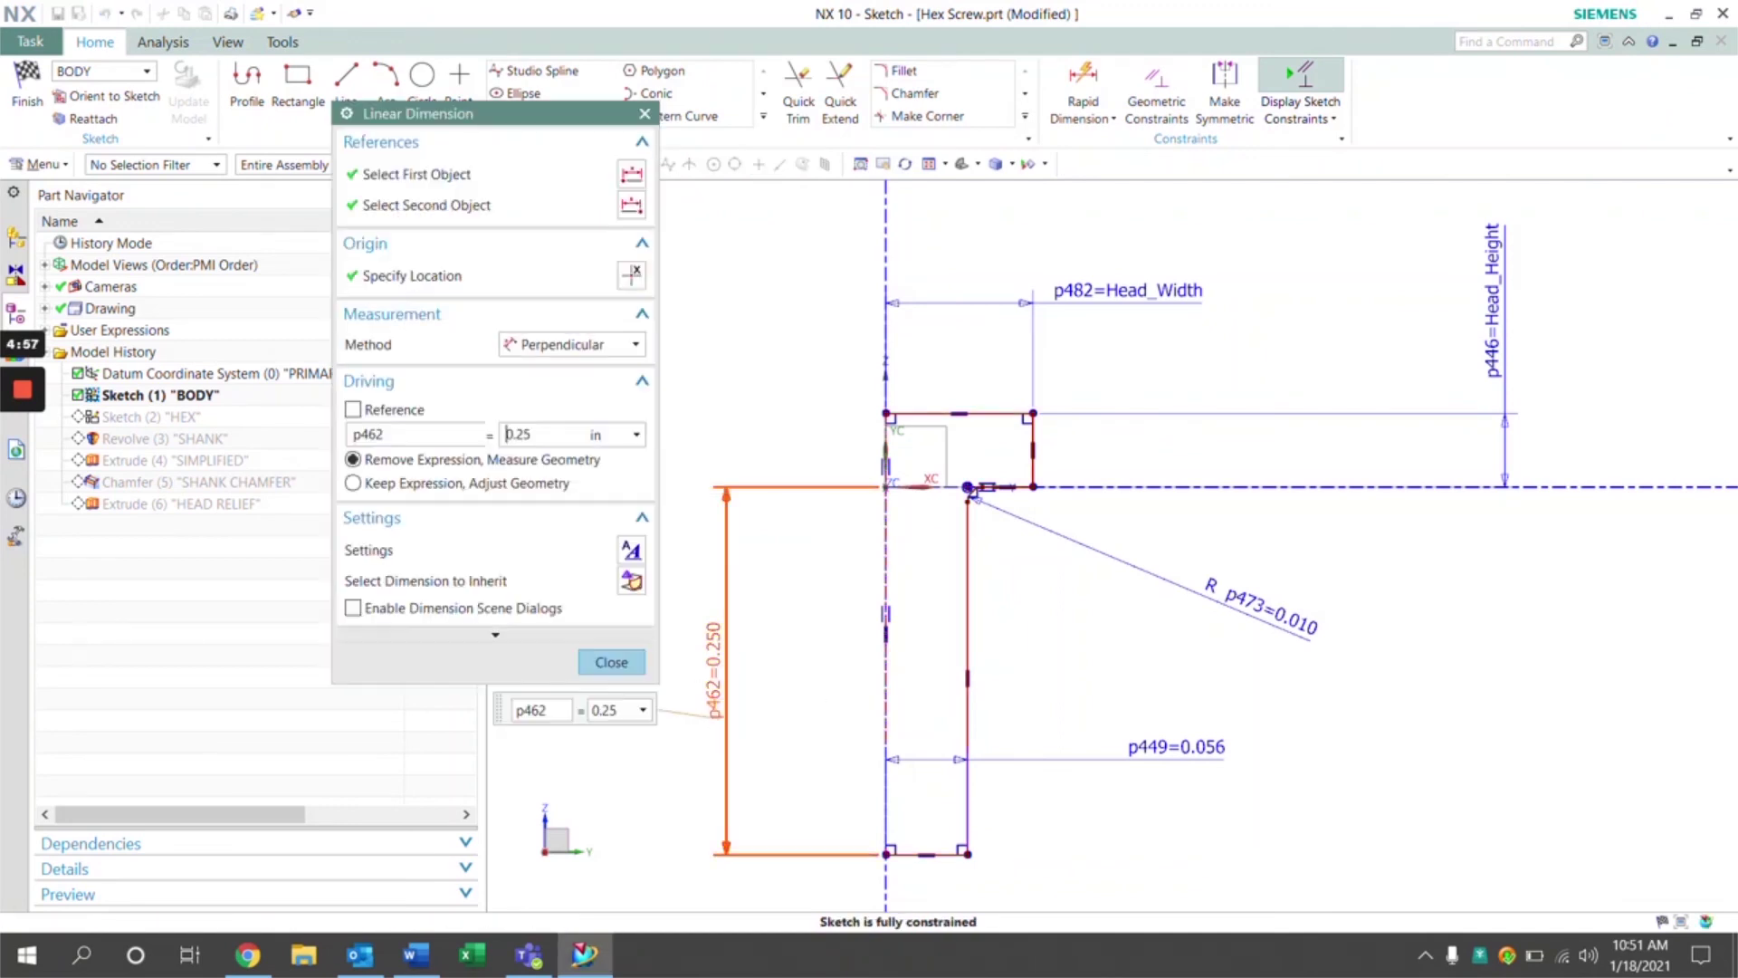
pyautogui.click(638, 437)
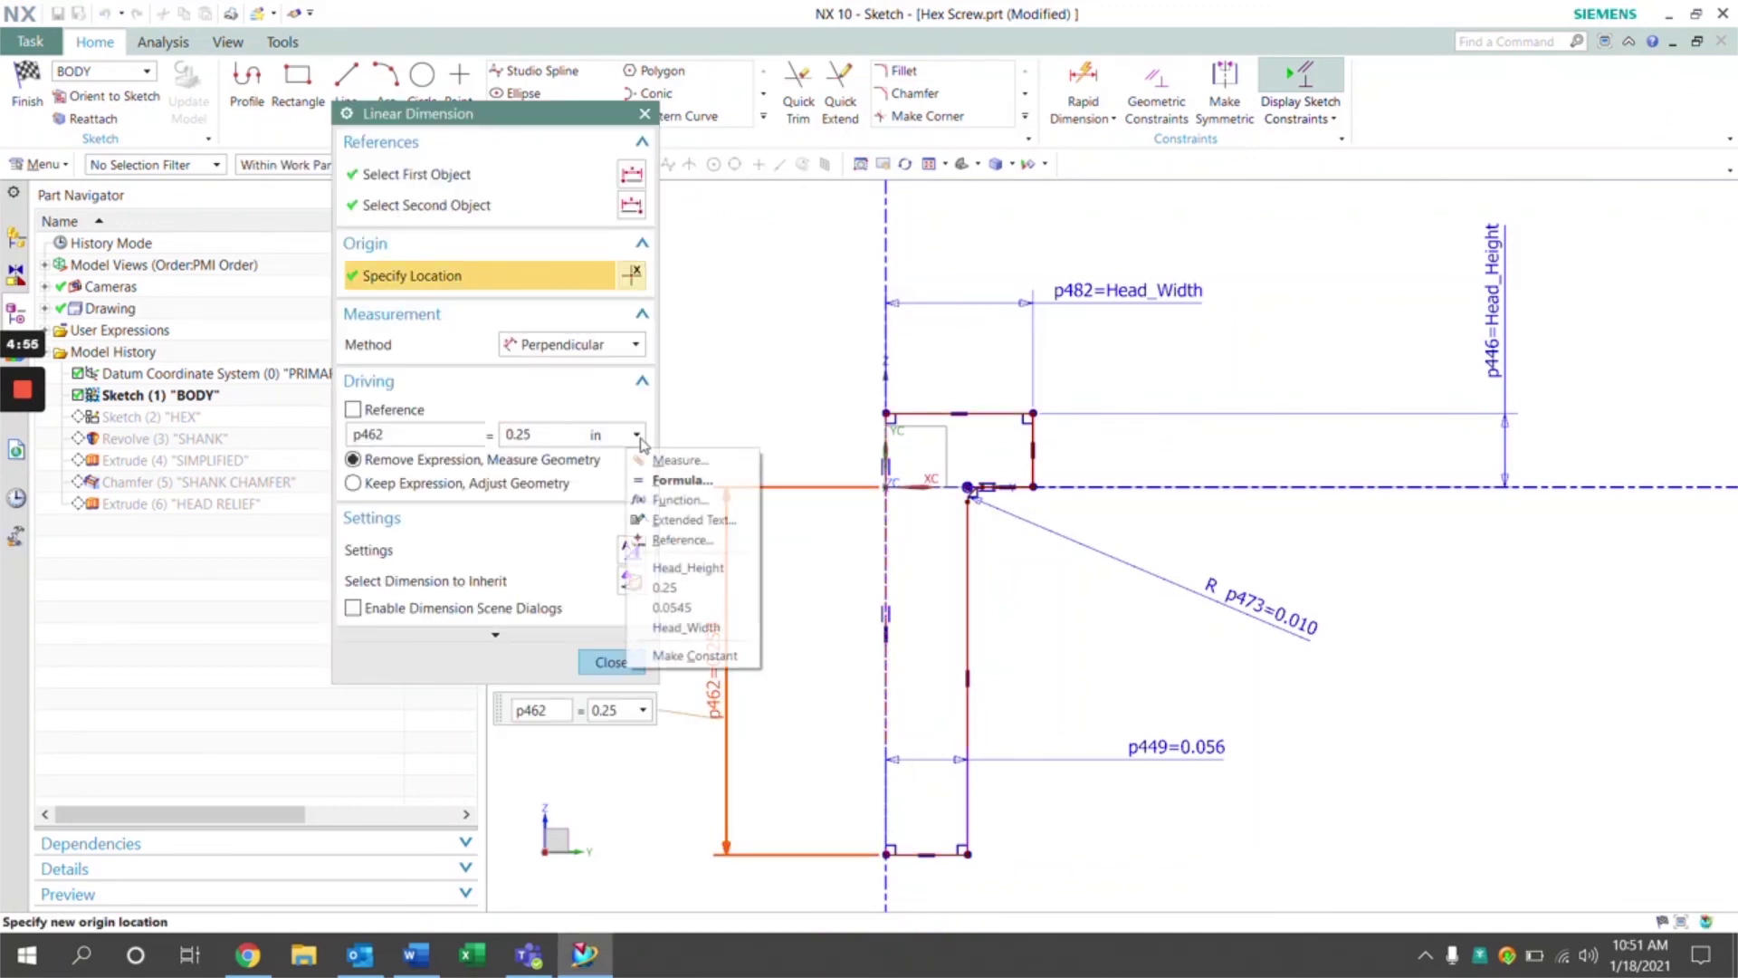
pyautogui.click(672, 477)
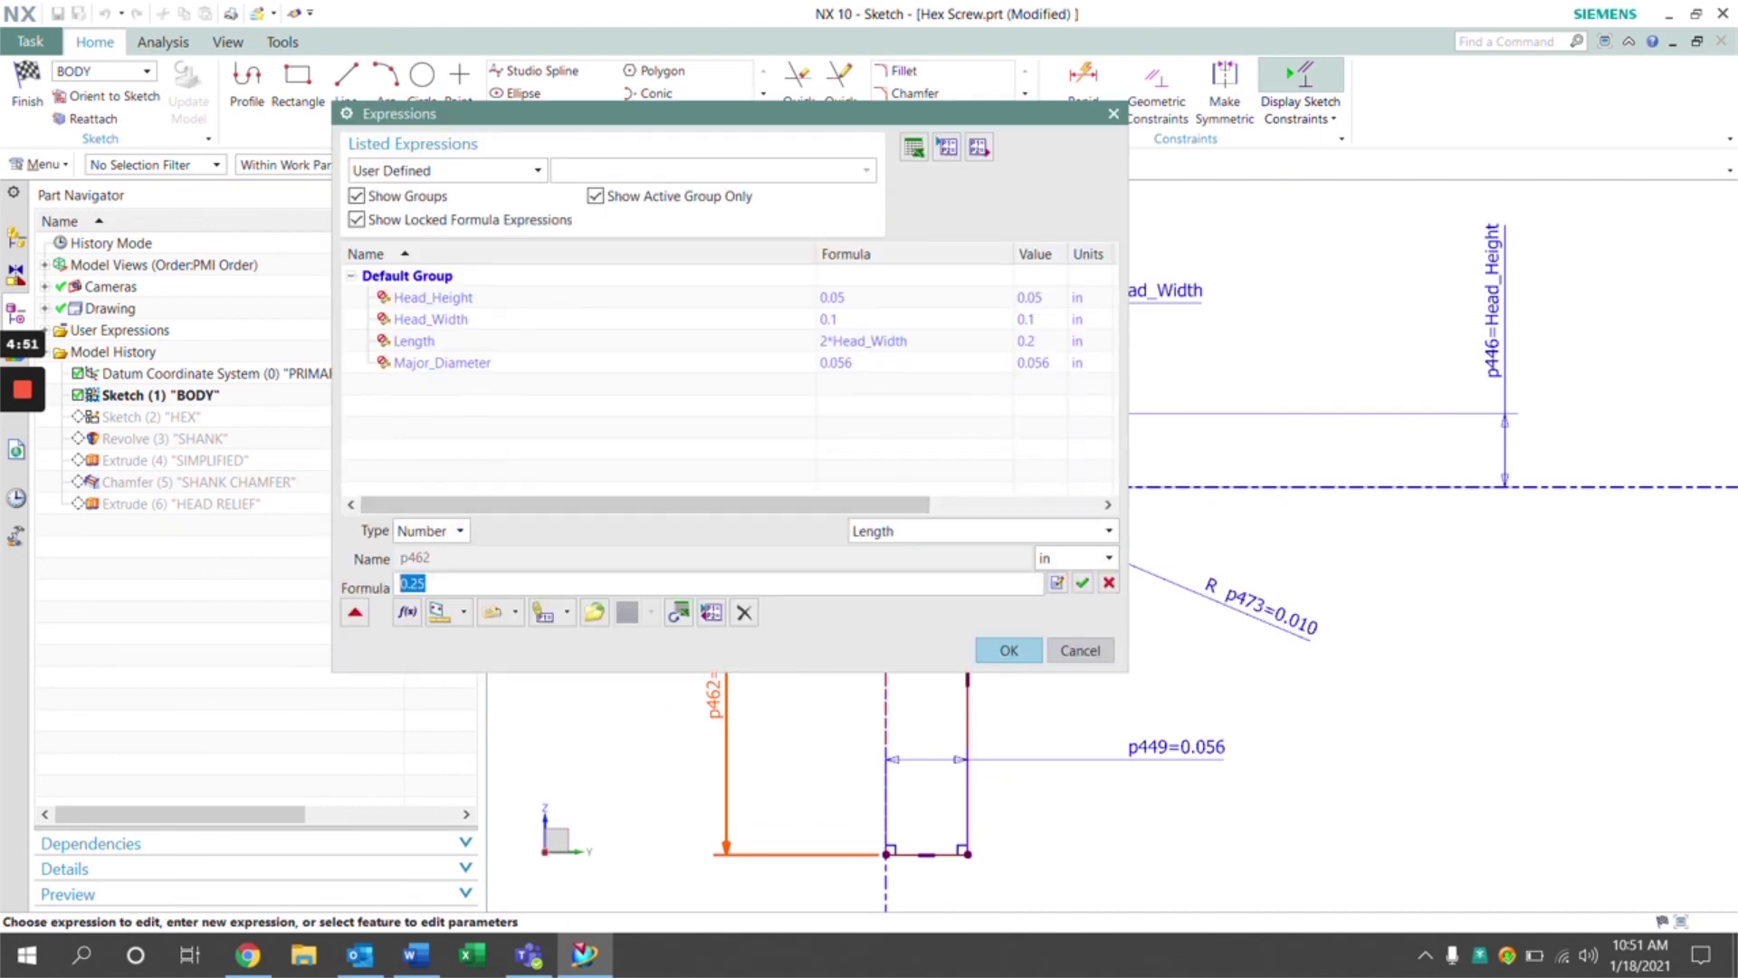
pyautogui.write('l')
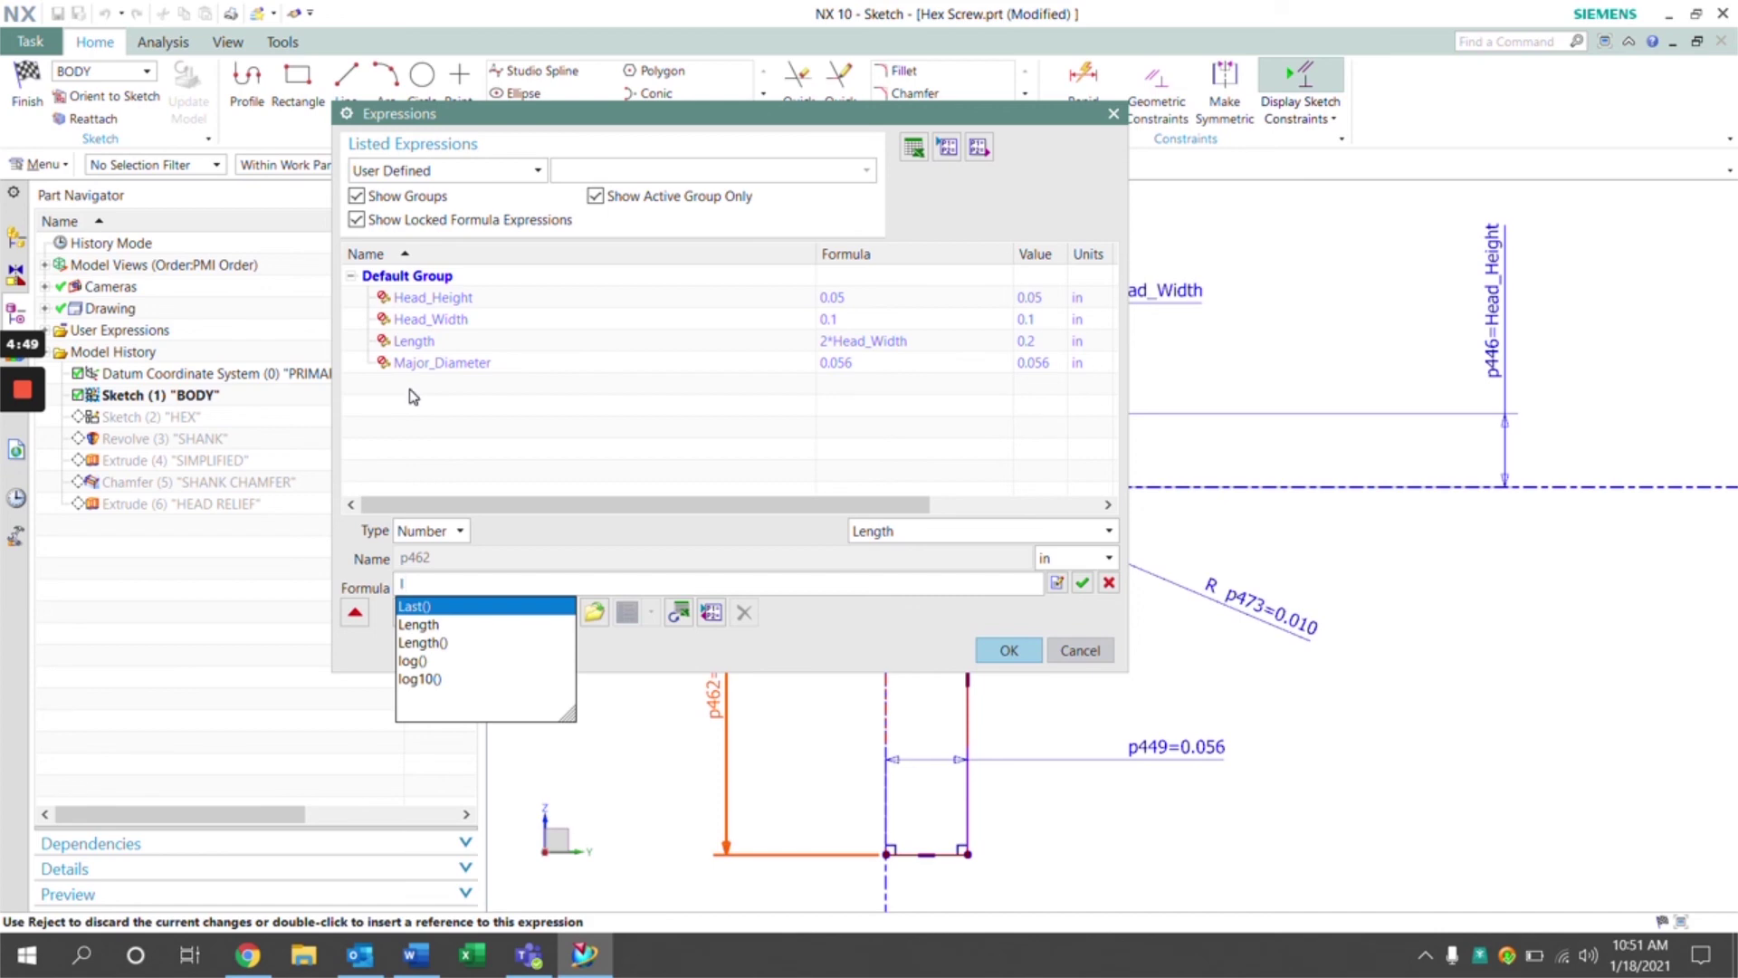
pyautogui.write('e')
pyautogui.doubleClick(420, 609)
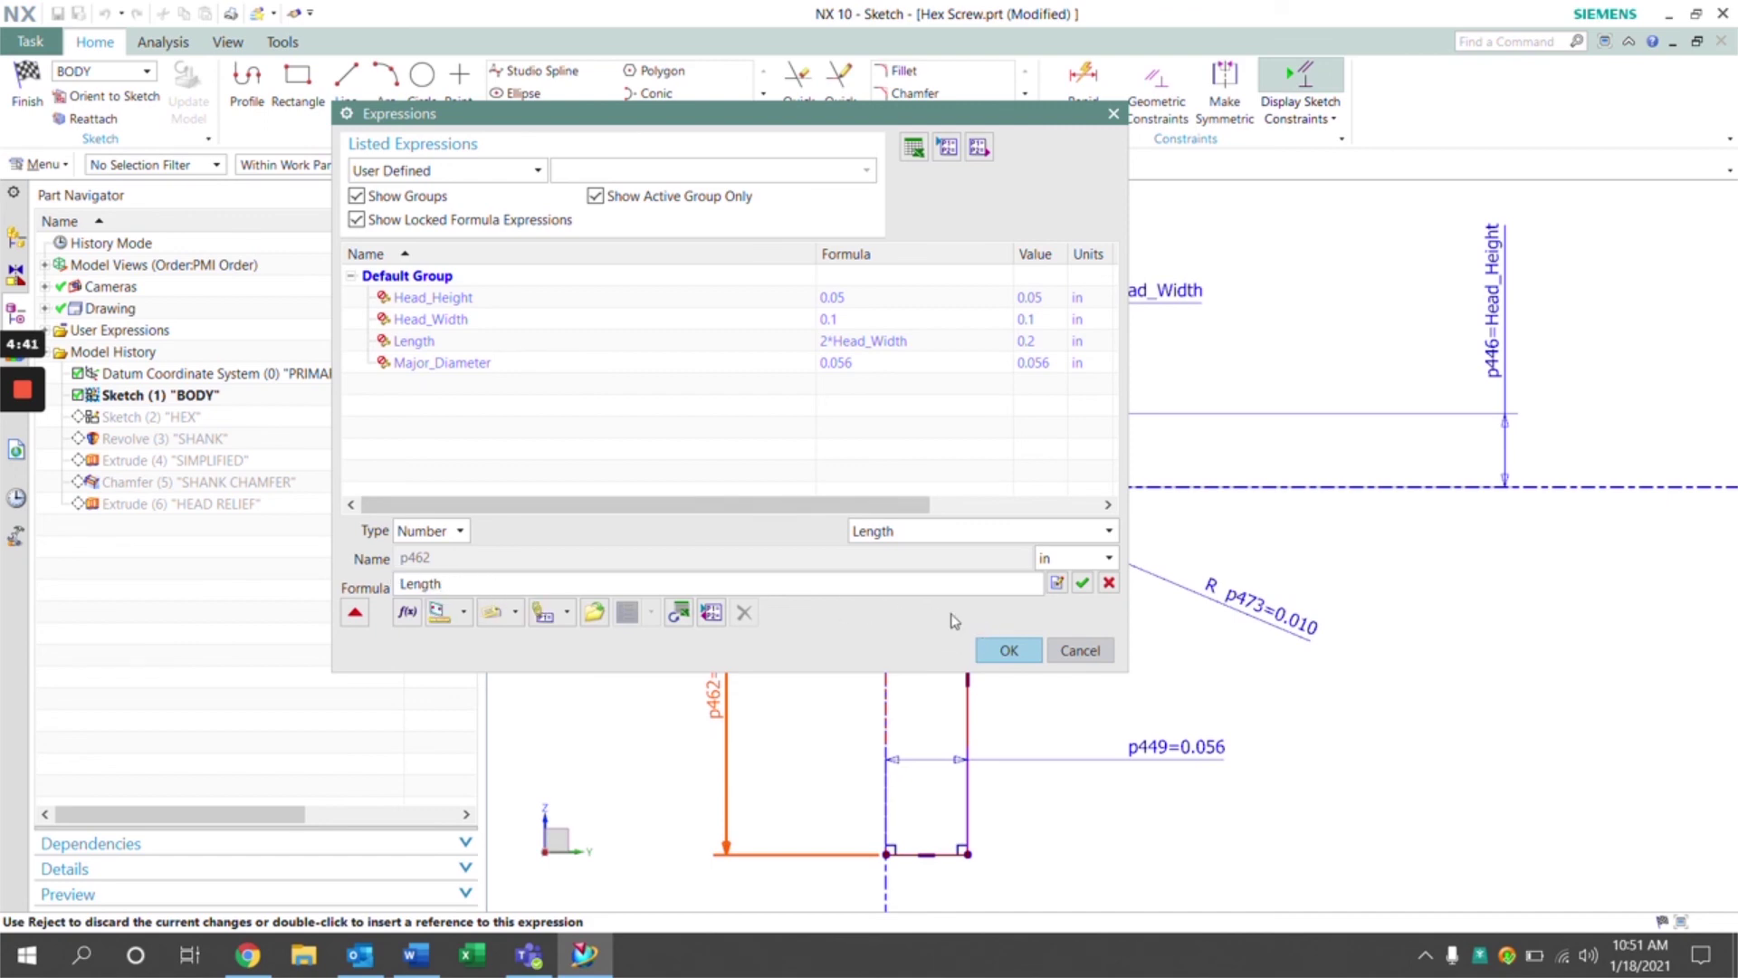
pyautogui.click(1009, 651)
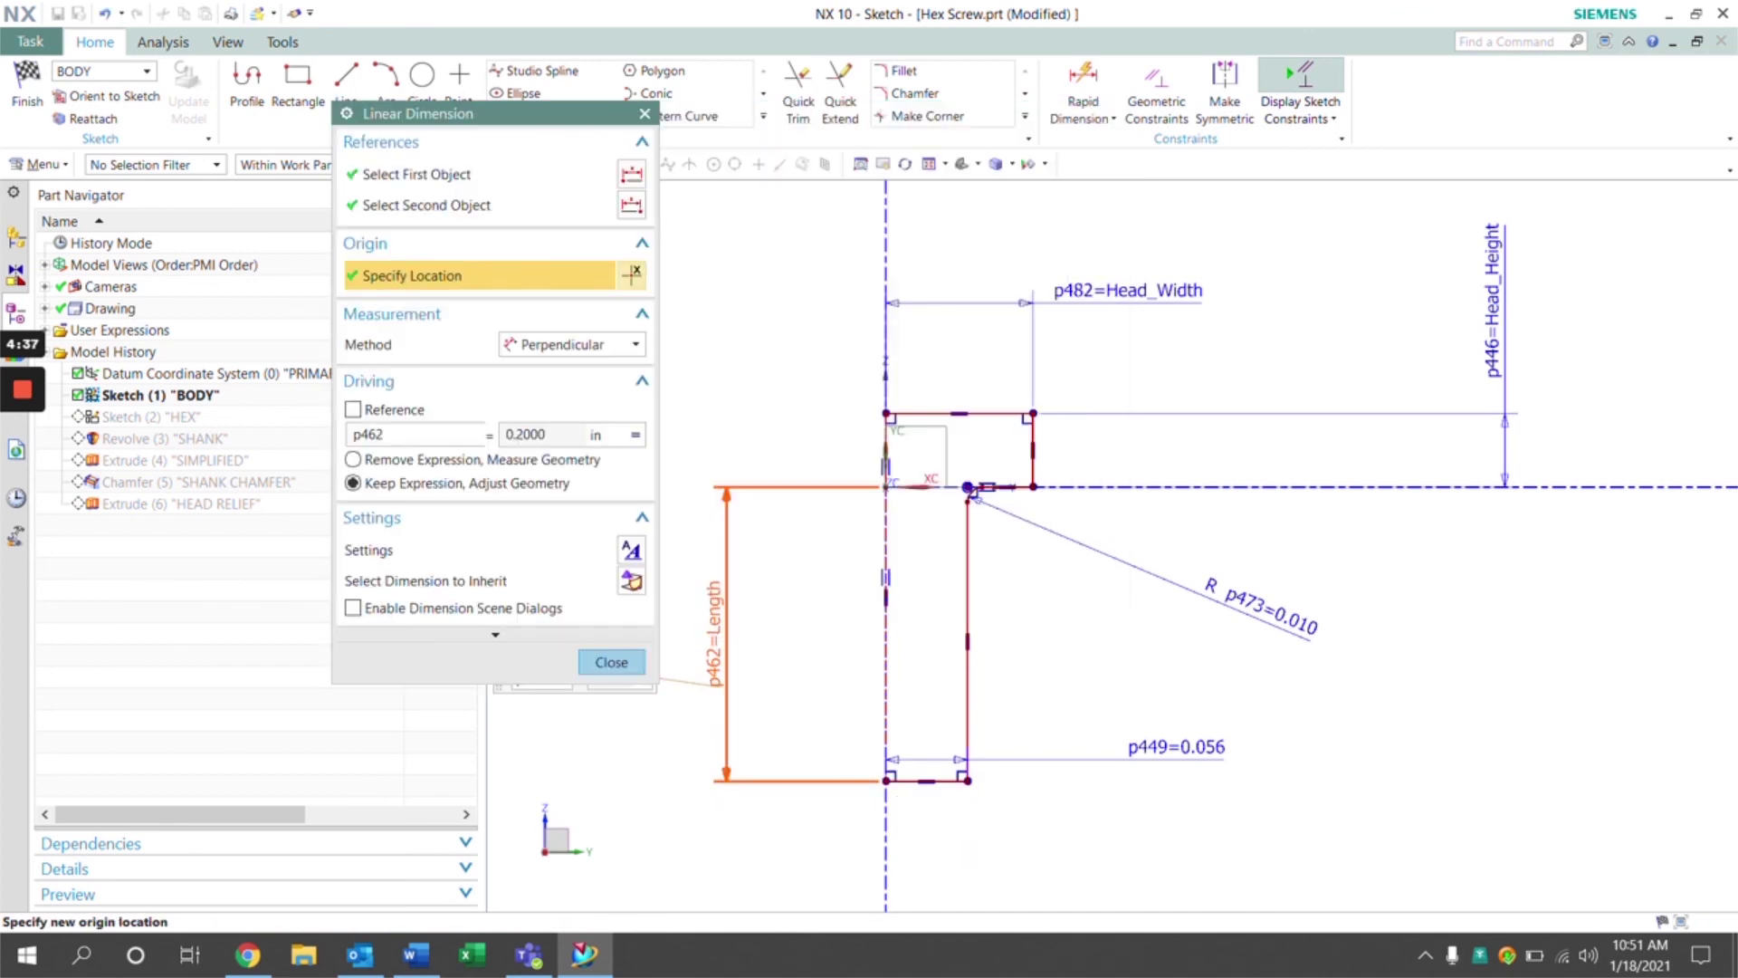
pyautogui.click(606, 664)
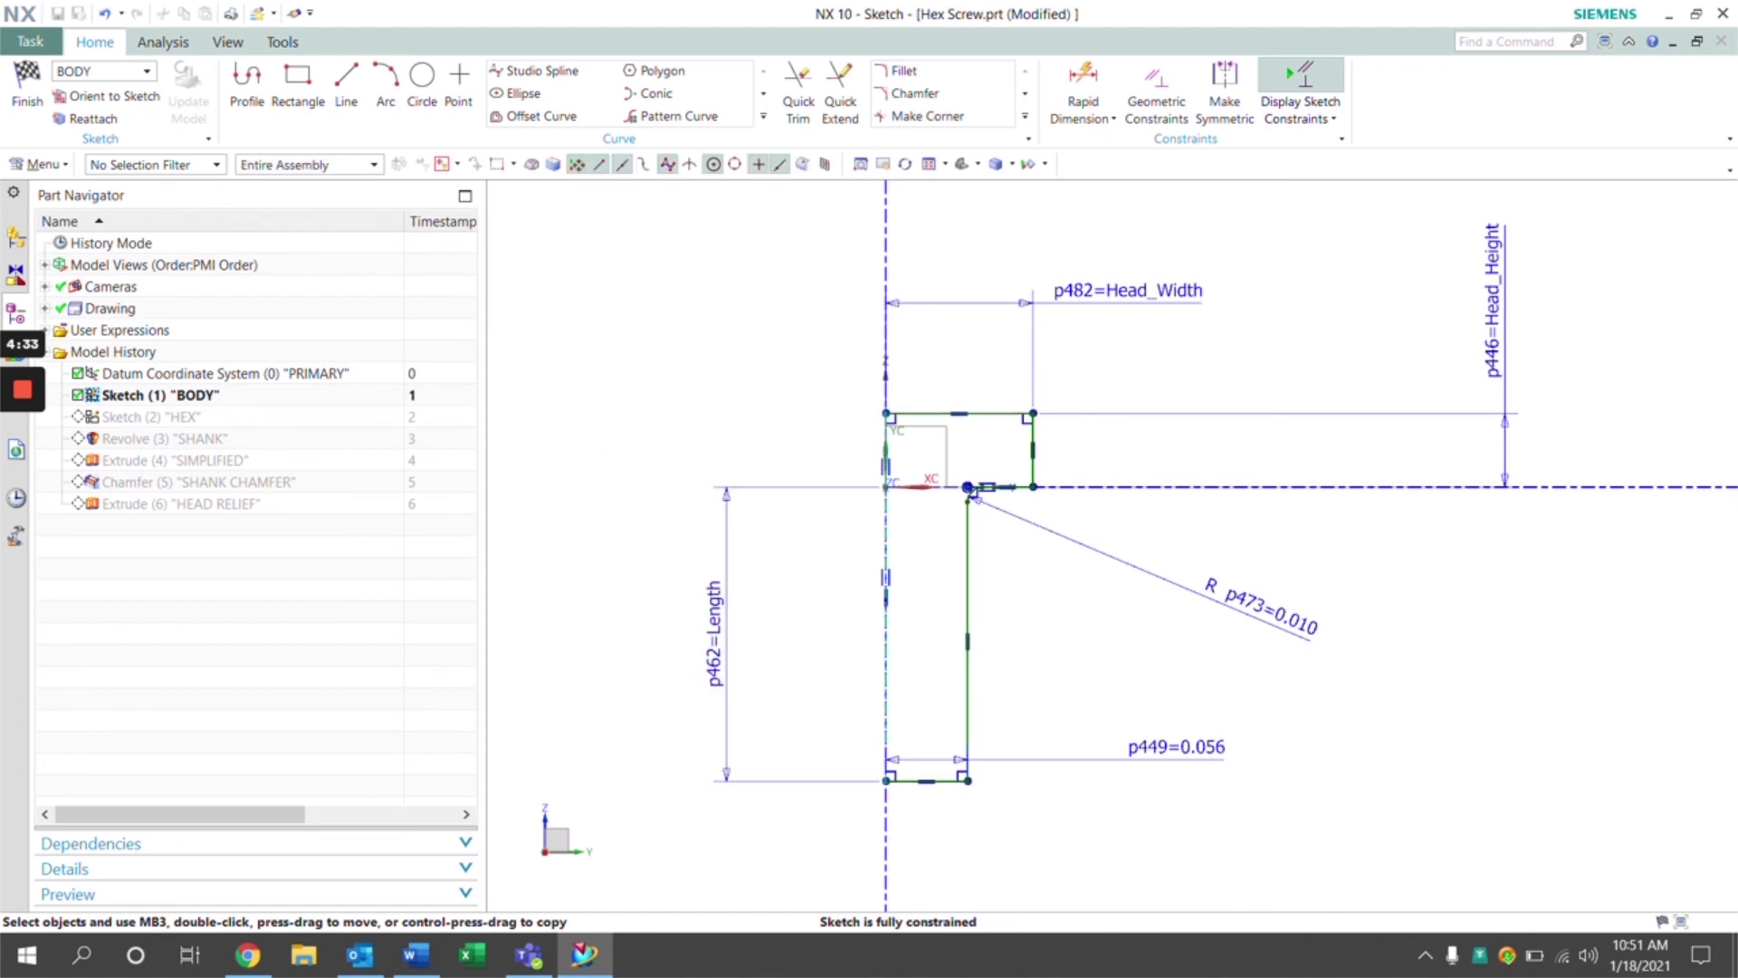